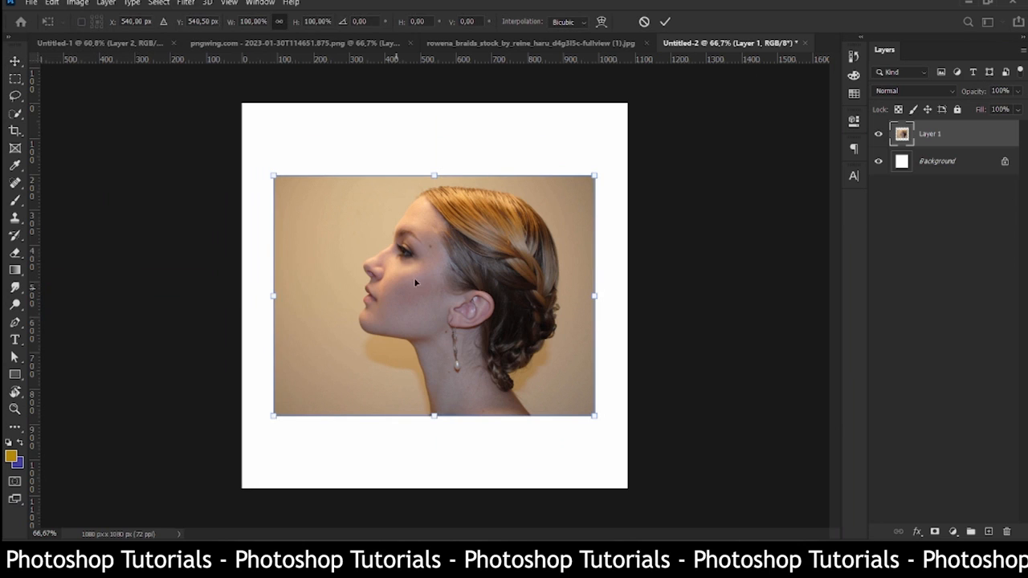
Flip the portrait photo layer horizontally and apply the transformation.
{"action": "right_click", "coordinate": [439, 276]}
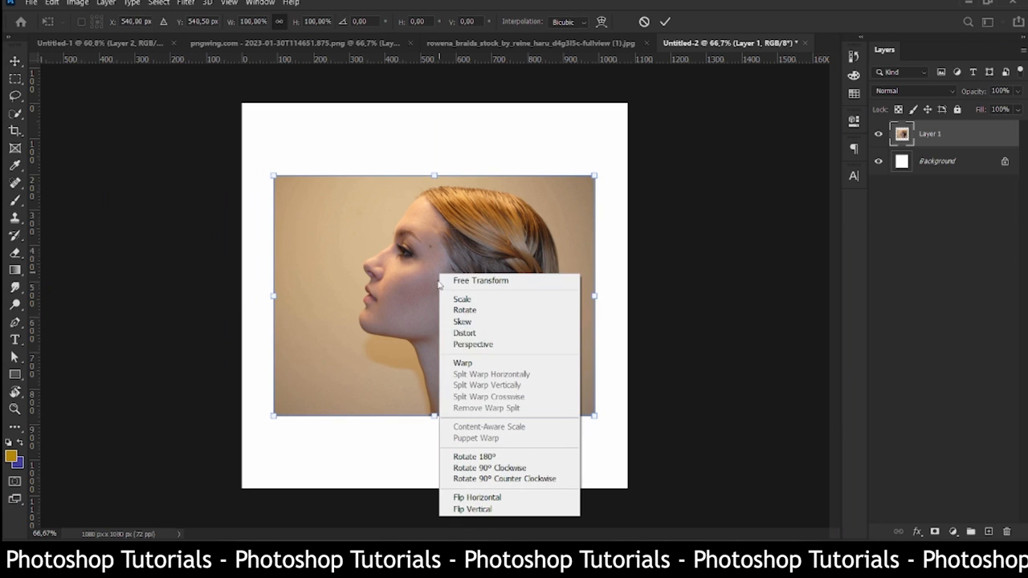
{"action": "left_click", "coordinate": [475, 498]}
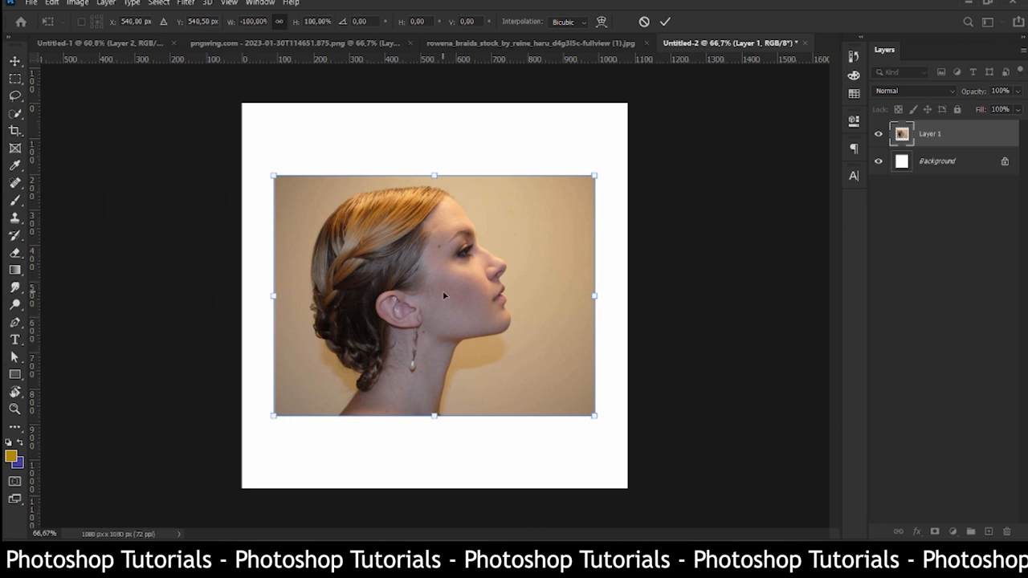
{"action": "key", "text": "Return"}
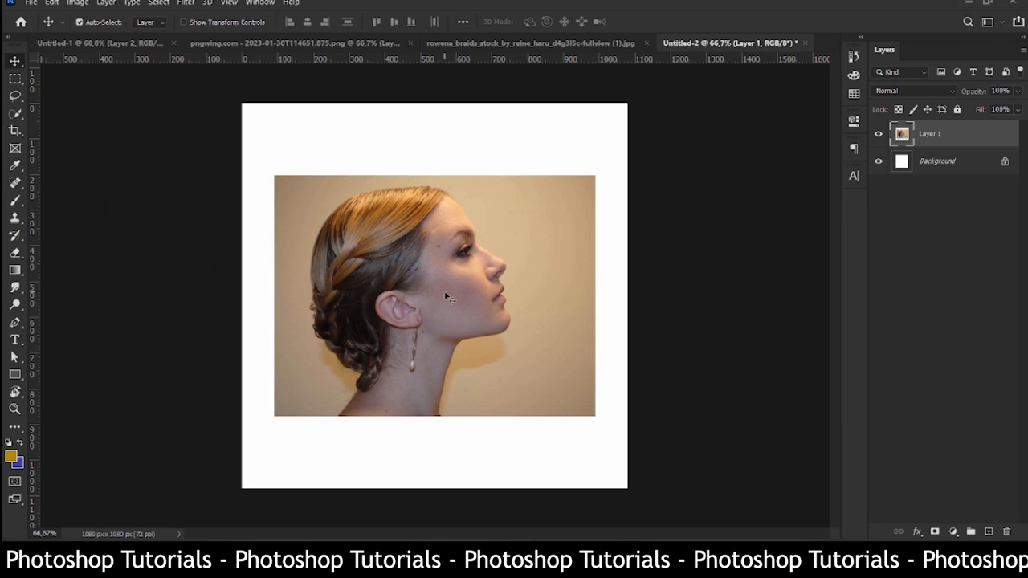
Select the woman as the subject of the portrait photo and copy her onto a new layer.
{"action": "left_click", "coordinate": [159, 3]}
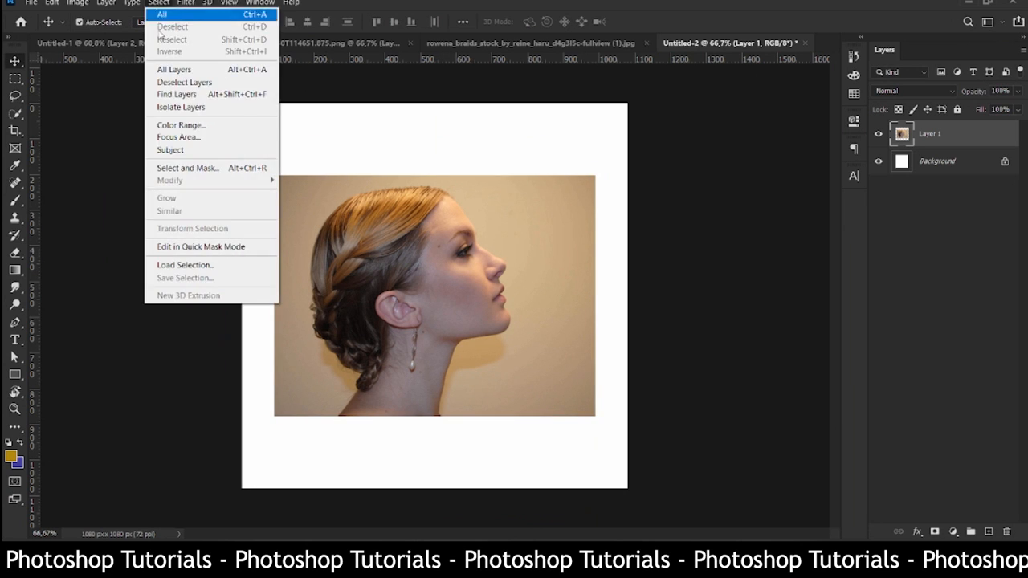
{"action": "left_click", "coordinate": [173, 152]}
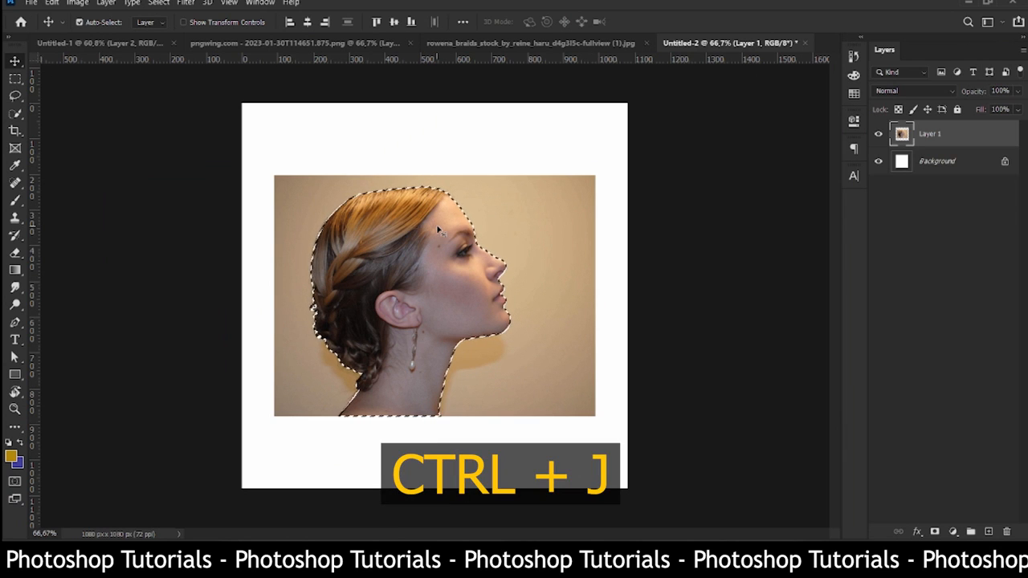
{"action": "key", "text": "ctrl+j"}
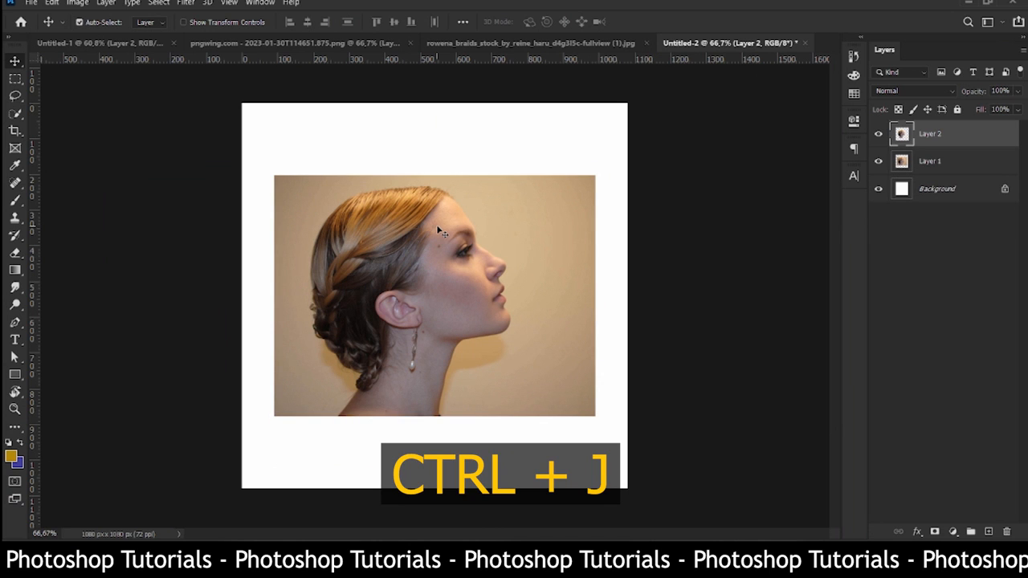
Delete the original photo layer, Layer 1, and shift the cut-out woman slightly toward the canvas centre.
{"action": "left_click", "coordinate": [951, 161]}
{"action": "right_click", "coordinate": [948, 161]}
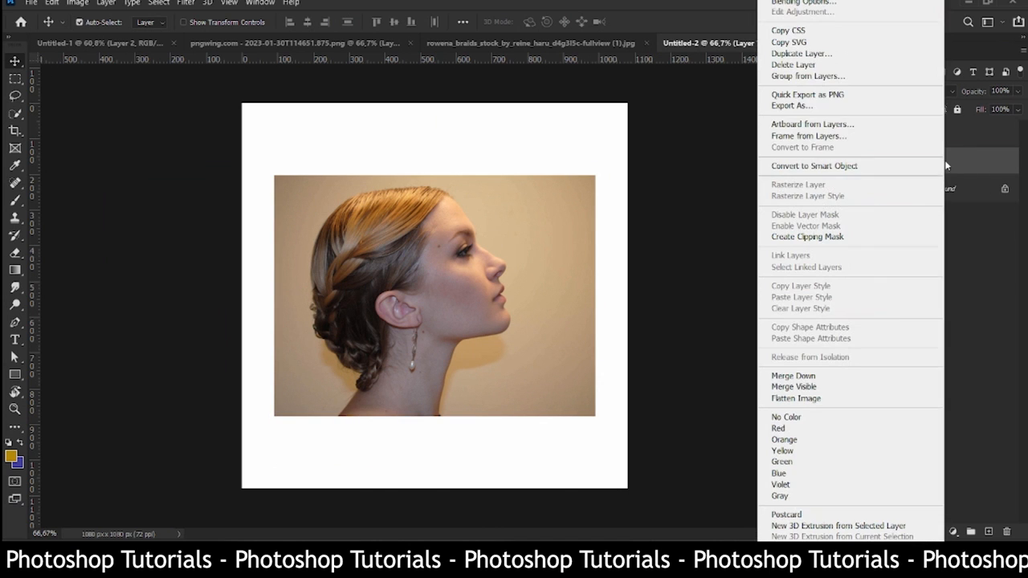
{"action": "left_click", "coordinate": [793, 65]}
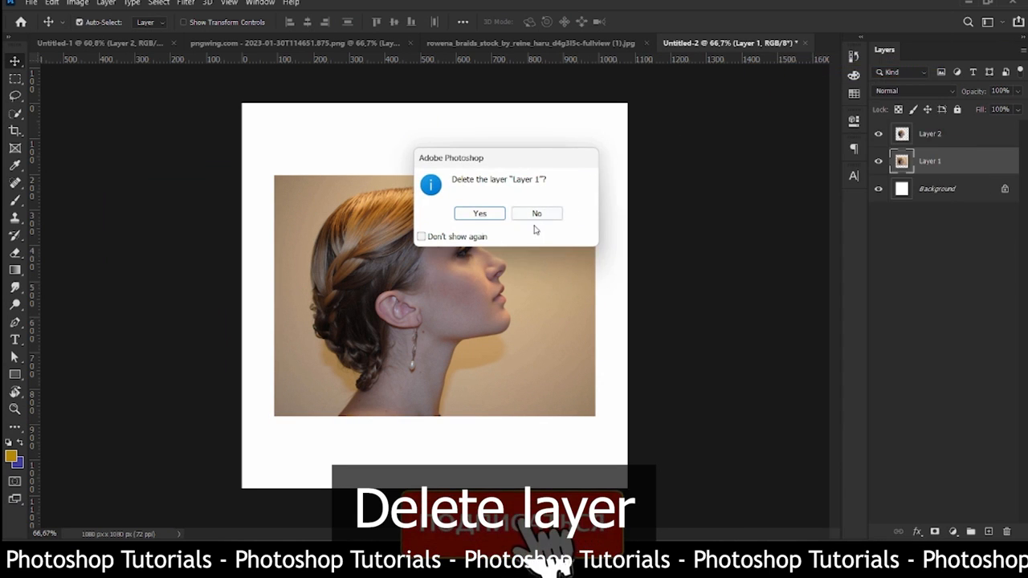
{"action": "left_click", "coordinate": [479, 211]}
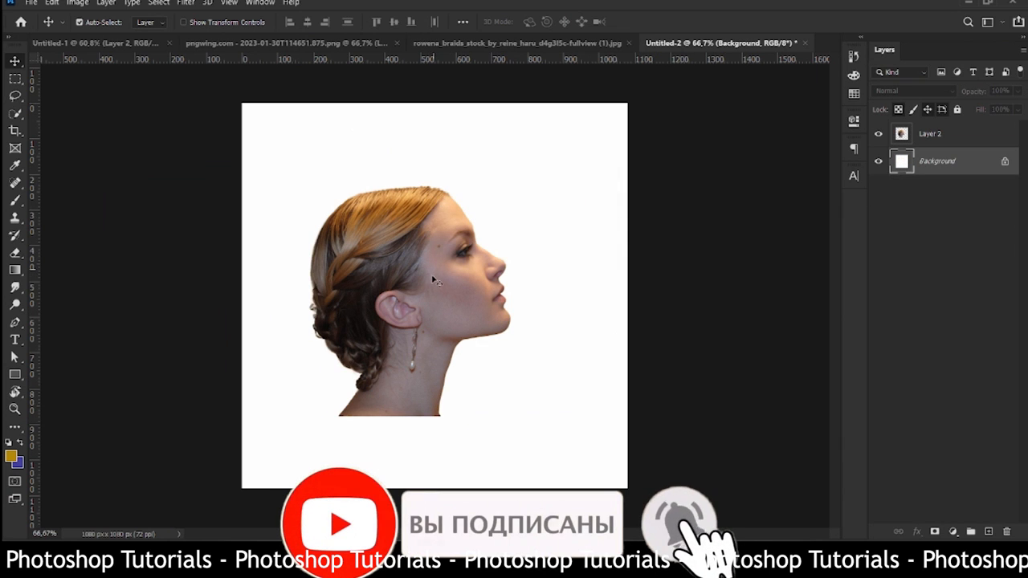
{"action": "left_click_drag", "start_coordinate": [431, 279], "coordinate": [452, 276]}
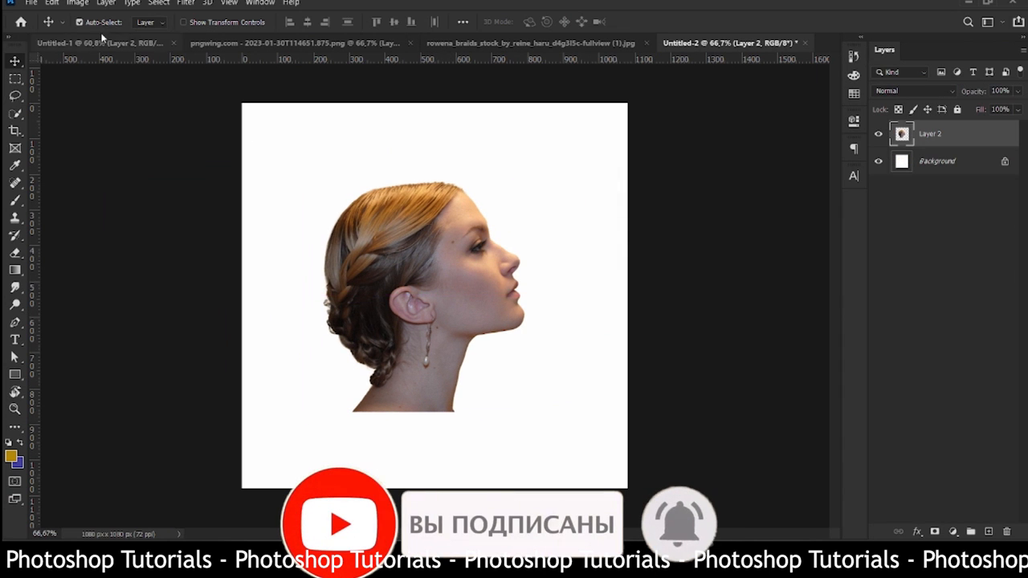
Turn the cut-out woman black and white with a Hue/Saturation adjustment, setting Saturation to -100.
{"action": "left_click", "coordinate": [71, 3]}
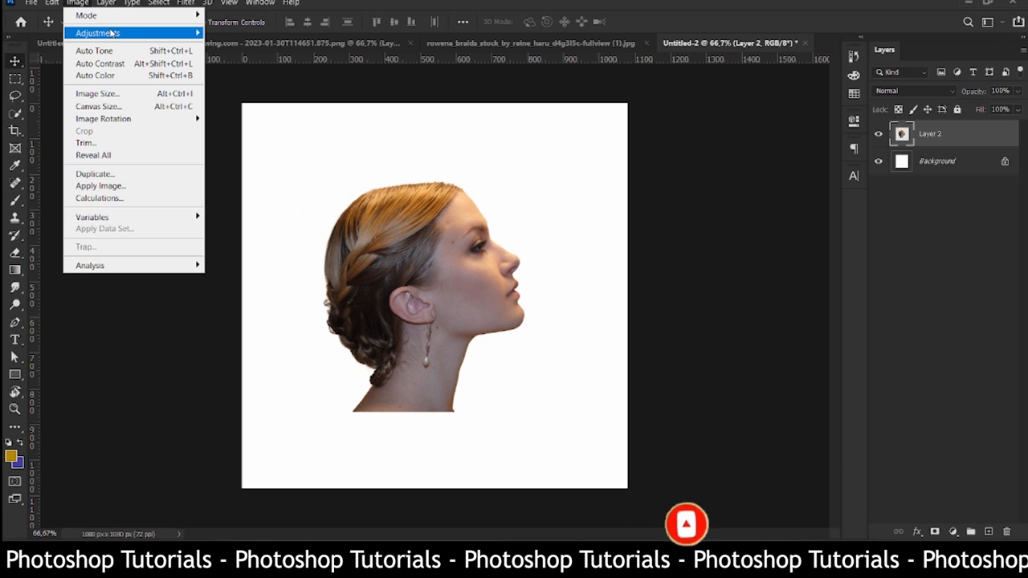
{"action": "mouse_move", "coordinate": [125, 34]}
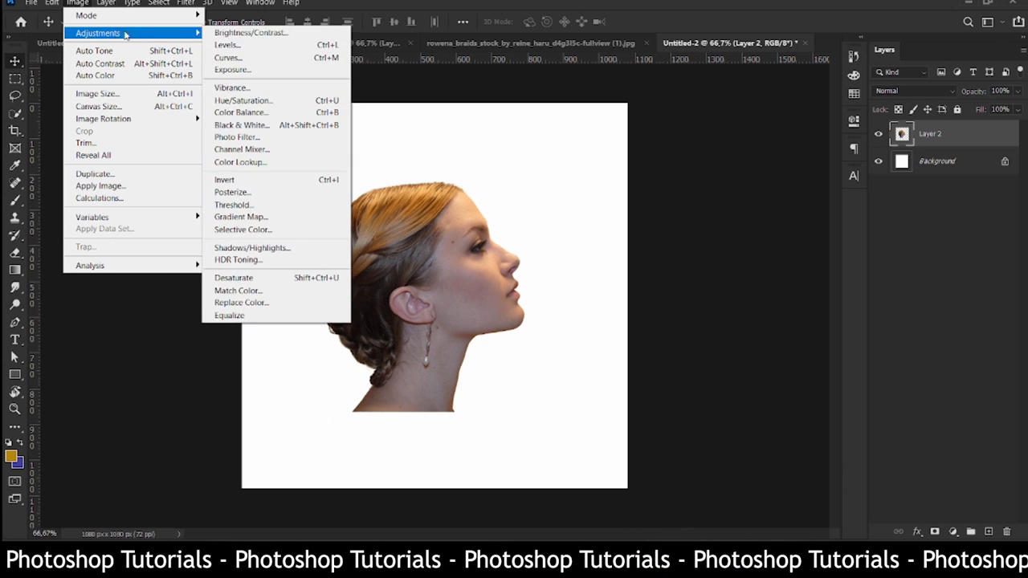
{"action": "left_click", "coordinate": [236, 102]}
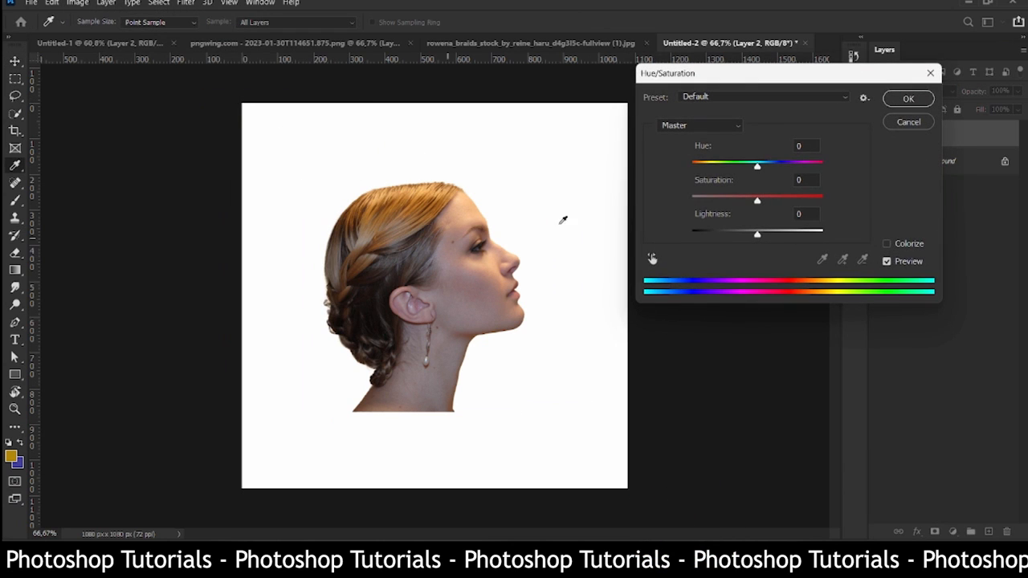
{"action": "left_click_drag", "start_coordinate": [716, 200], "coordinate": [675, 202]}
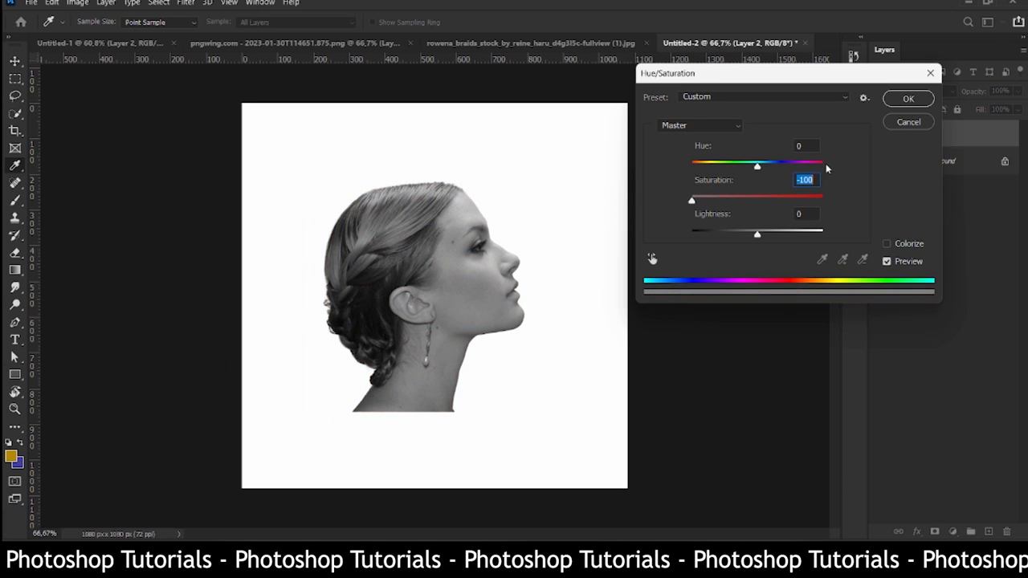
{"action": "left_click", "coordinate": [905, 100]}
{"action": "left_click", "coordinate": [451, 281]}
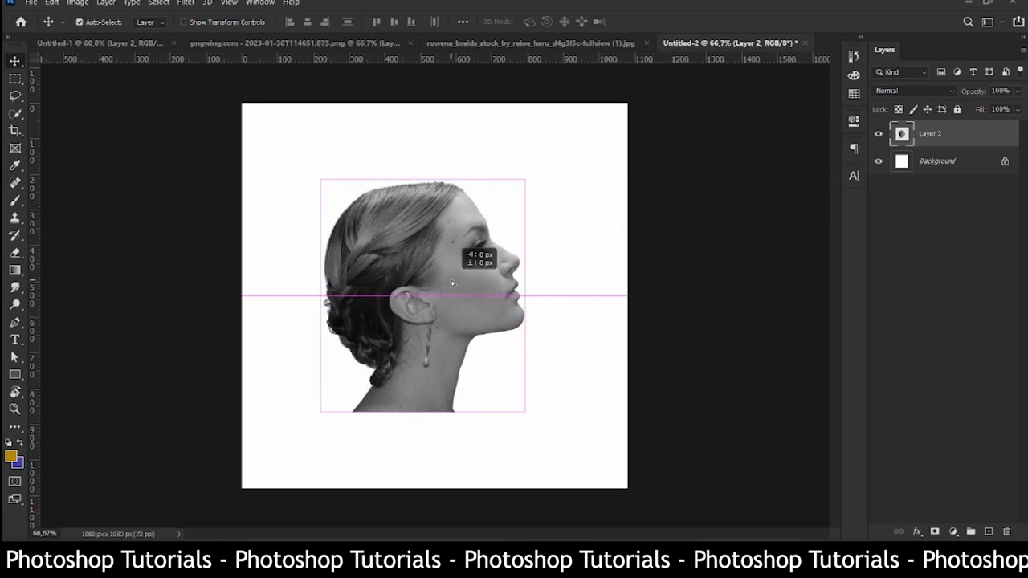
Copy the city skyline layer from the Untitled-1 document into Untitled-2 and place it over the woman's head.
{"action": "left_click_drag", "start_coordinate": [103, 47], "coordinate": [380, 235]}
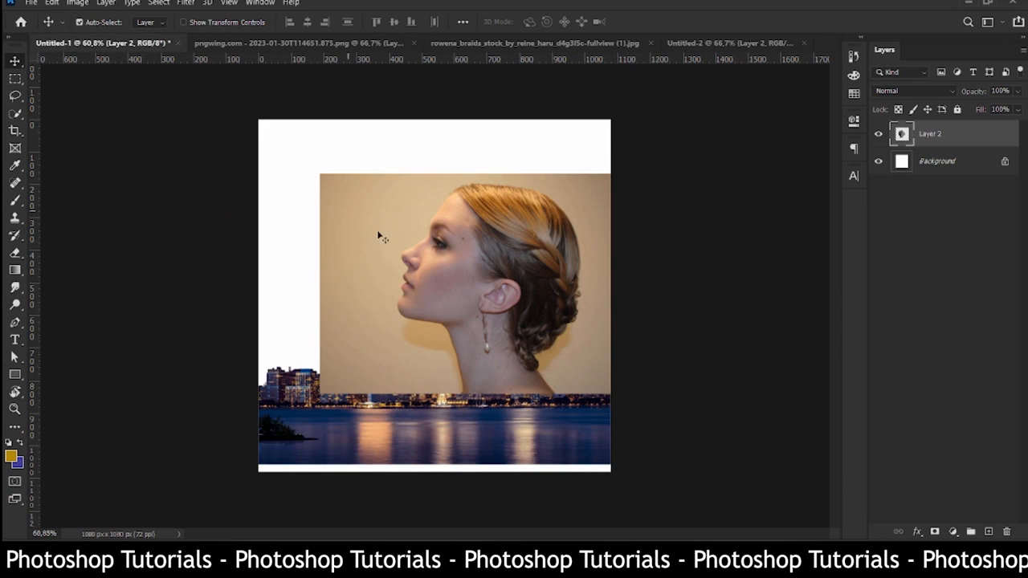
{"action": "left_click_drag", "start_coordinate": [359, 440], "coordinate": [491, 199]}
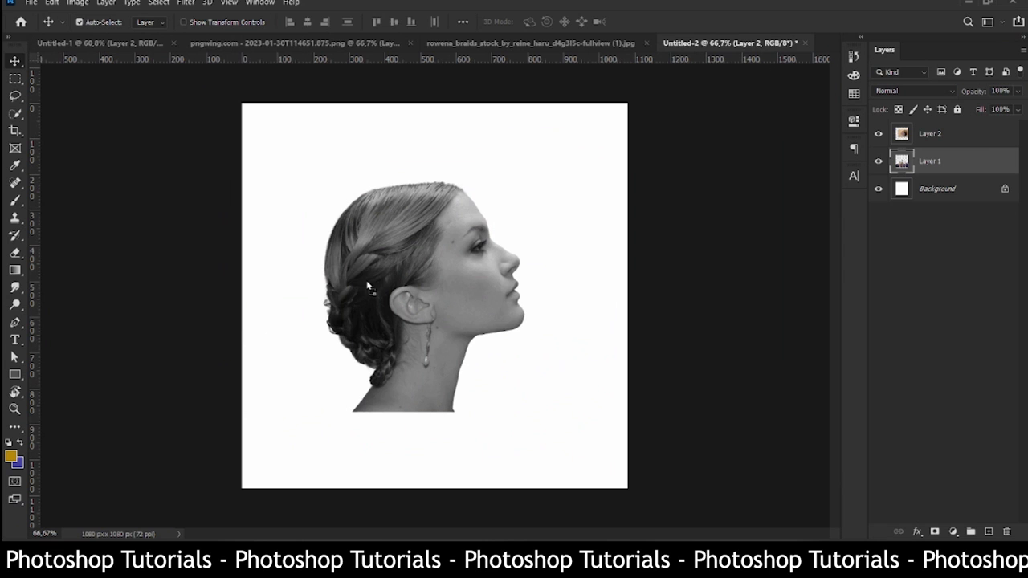
{"action": "left_click_drag", "start_coordinate": [368, 285], "coordinate": [368, 284]}
{"action": "left_click_drag", "start_coordinate": [407, 346], "coordinate": [420, 312]}
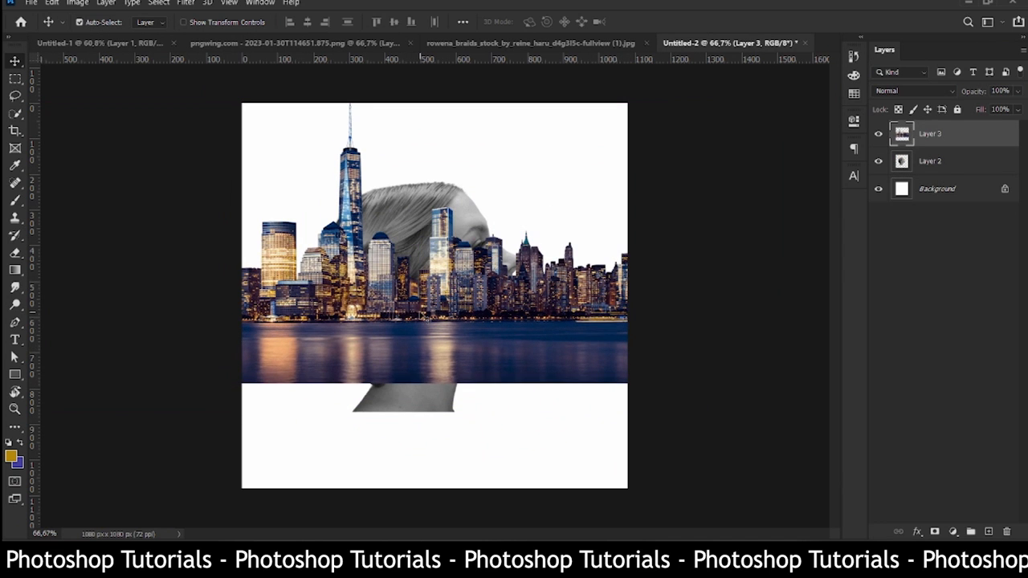
Remove all colour from the city skyline layer by lowering its Saturation to the minimum in Hue/Saturation.
{"action": "left_click", "coordinate": [78, 2]}
{"action": "mouse_move", "coordinate": [117, 34]}
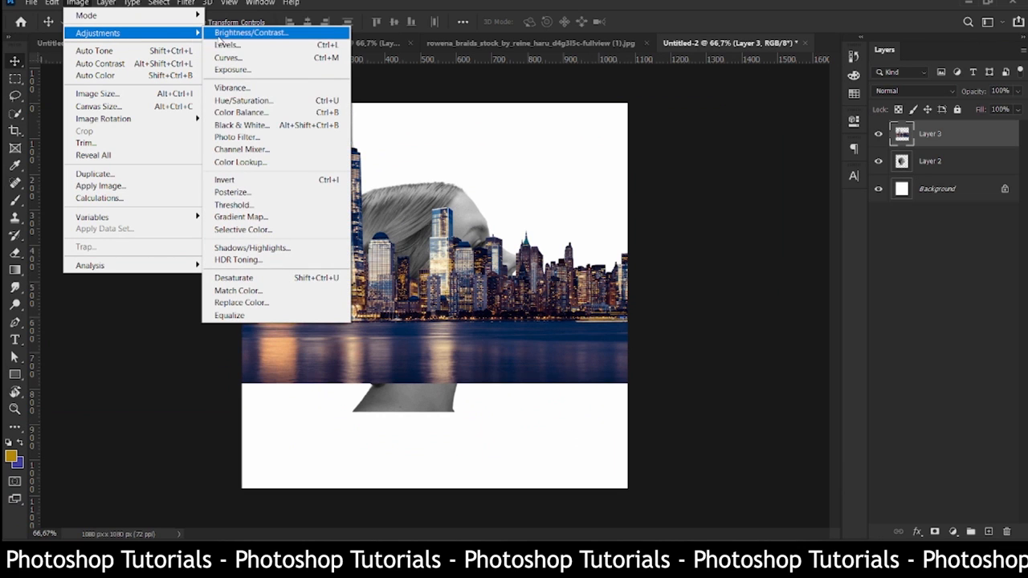
{"action": "left_click", "coordinate": [241, 100]}
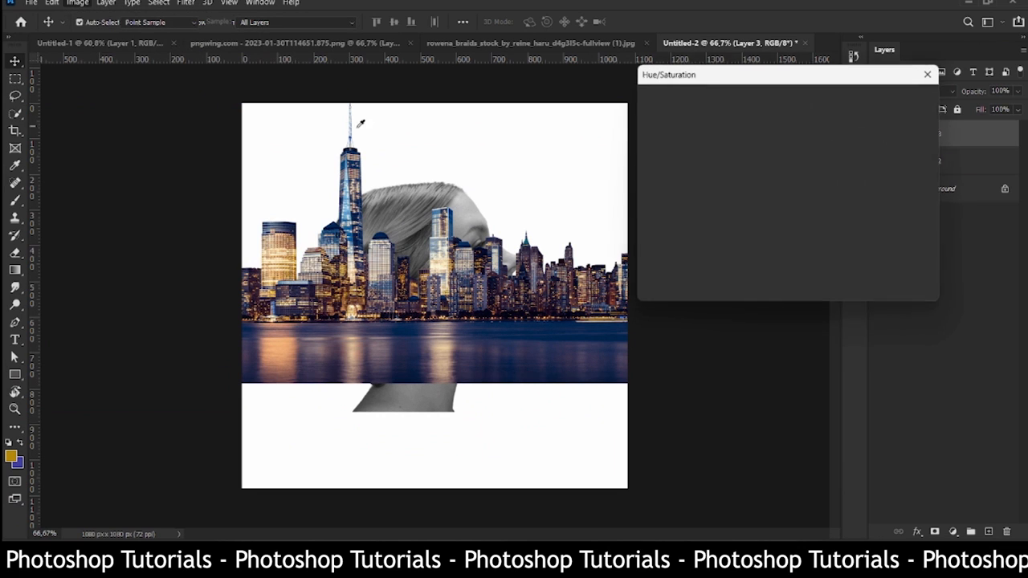
{"action": "left_click", "coordinate": [713, 199]}
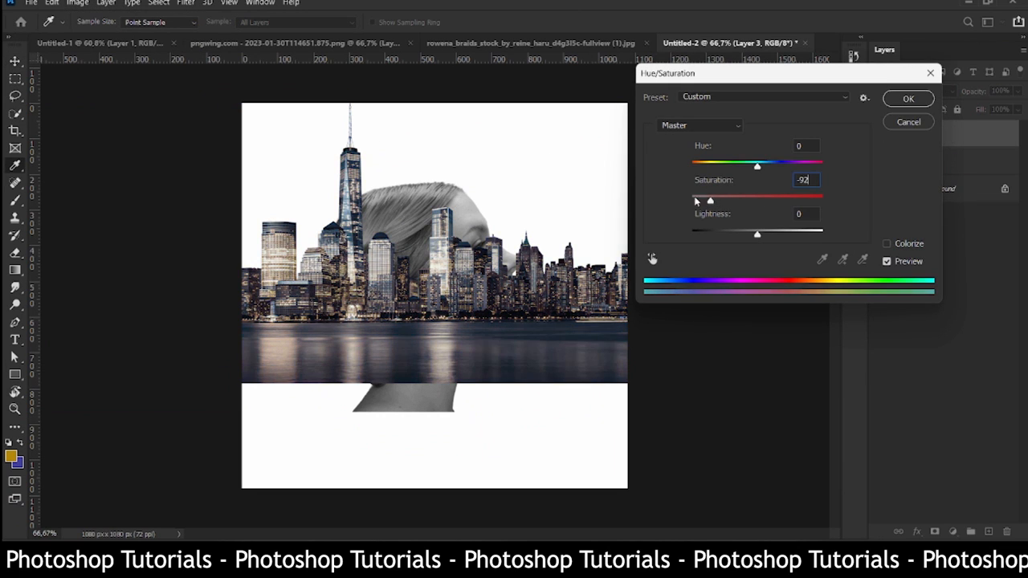
{"action": "left_click_drag", "start_coordinate": [696, 202], "coordinate": [688, 201]}
{"action": "left_click", "coordinate": [905, 99]}
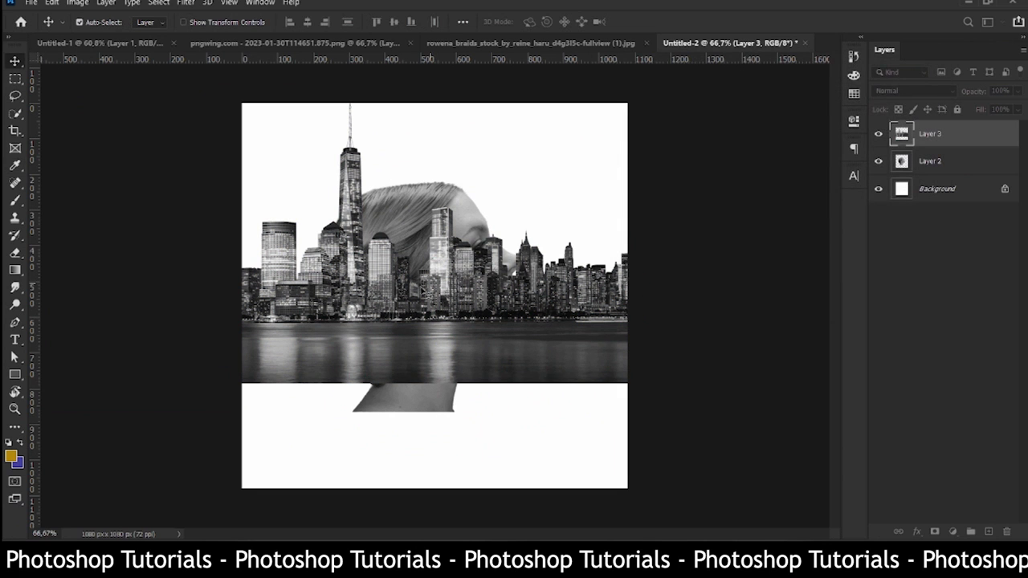
Rotate the city skyline layer 90° counter-clockwise with Free Transform.
{"action": "left_click", "coordinate": [54, 4]}
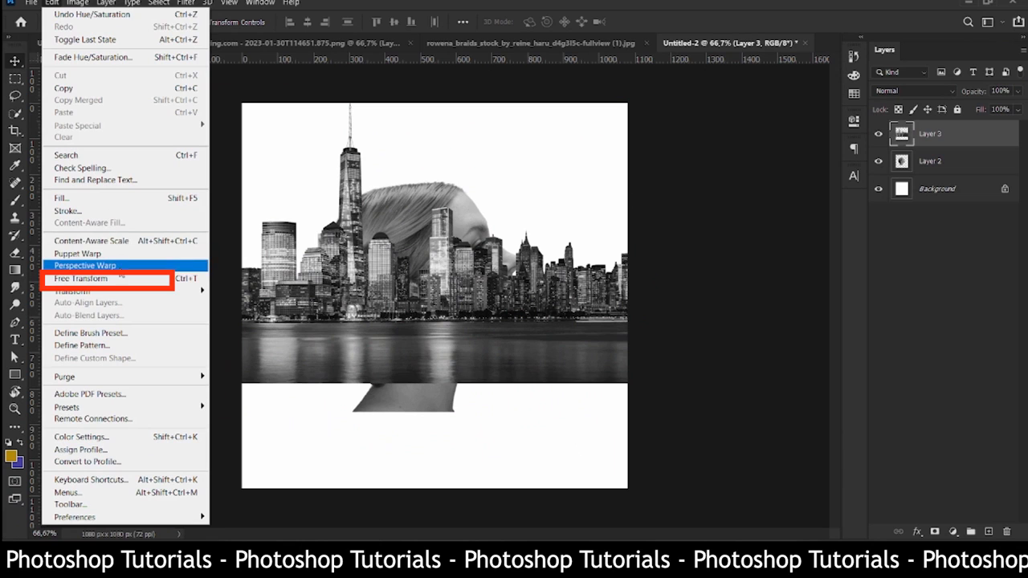
{"action": "left_click", "coordinate": [119, 280]}
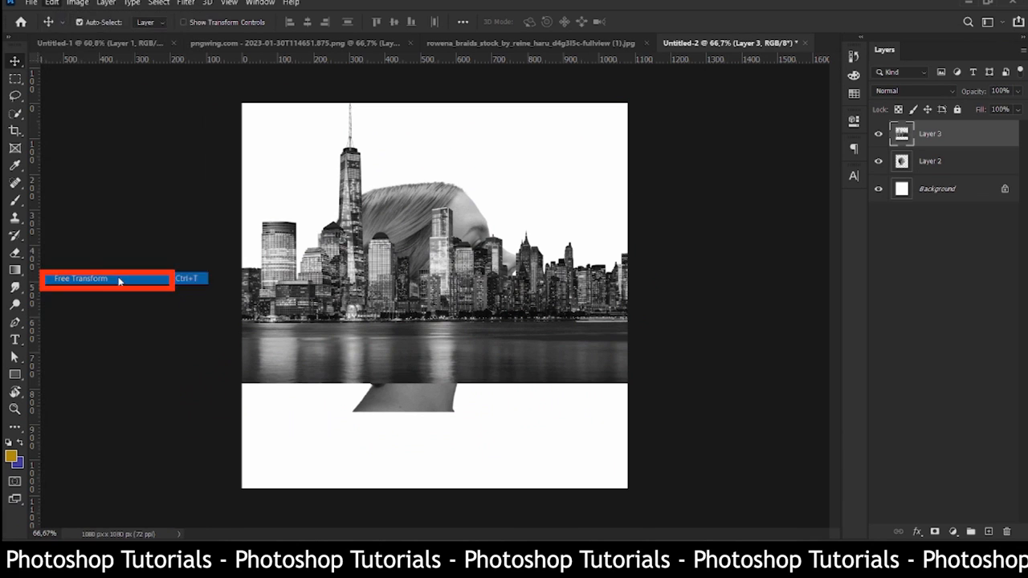
{"action": "scroll", "coordinate": [470, 232], "scroll_direction": "down", "scroll_amount": 3}
{"action": "right_click", "coordinate": [452, 238]}
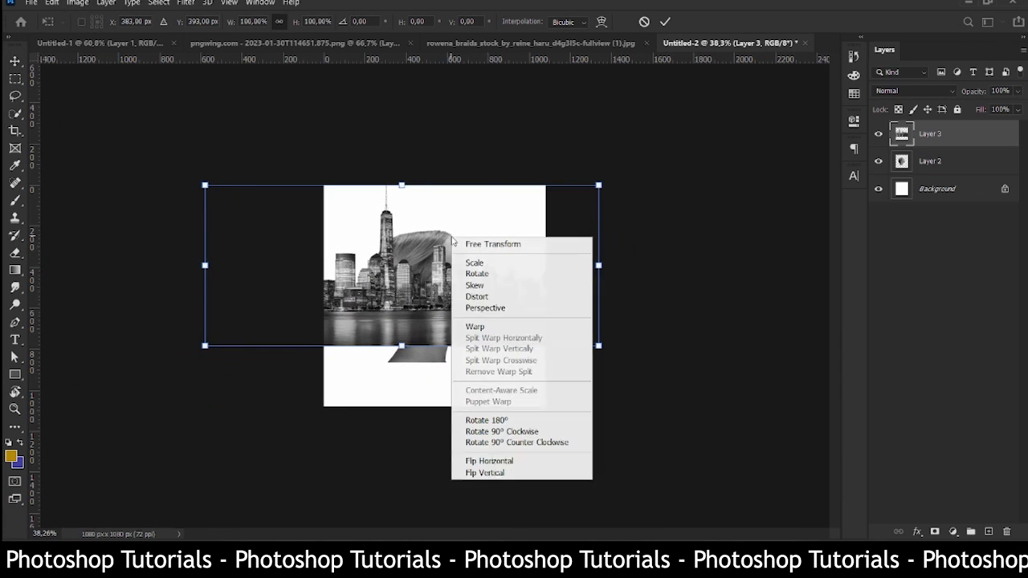
{"action": "left_click", "coordinate": [507, 443]}
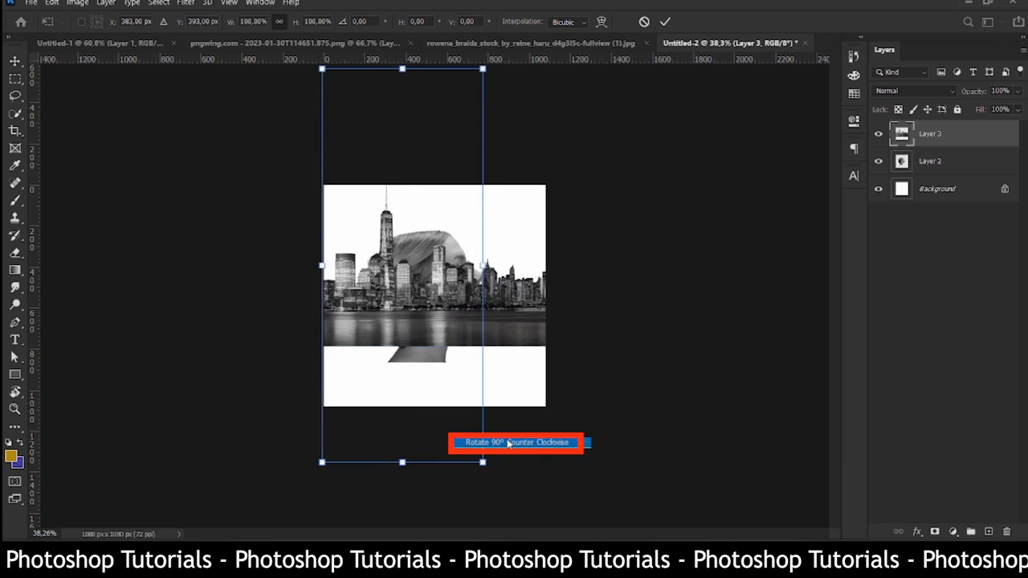
Move the rotated skyline over the back of the woman's head, scale it to about 91.6%, and apply the transformation.
{"action": "left_click_drag", "start_coordinate": [426, 297], "coordinate": [392, 303]}
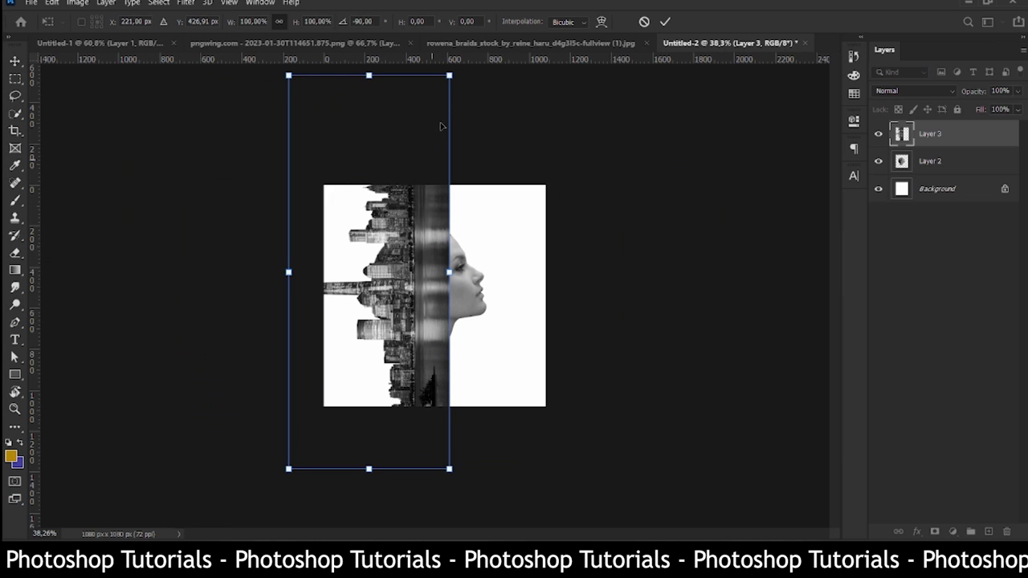
{"action": "left_click_drag", "start_coordinate": [450, 74], "coordinate": [443, 90]}
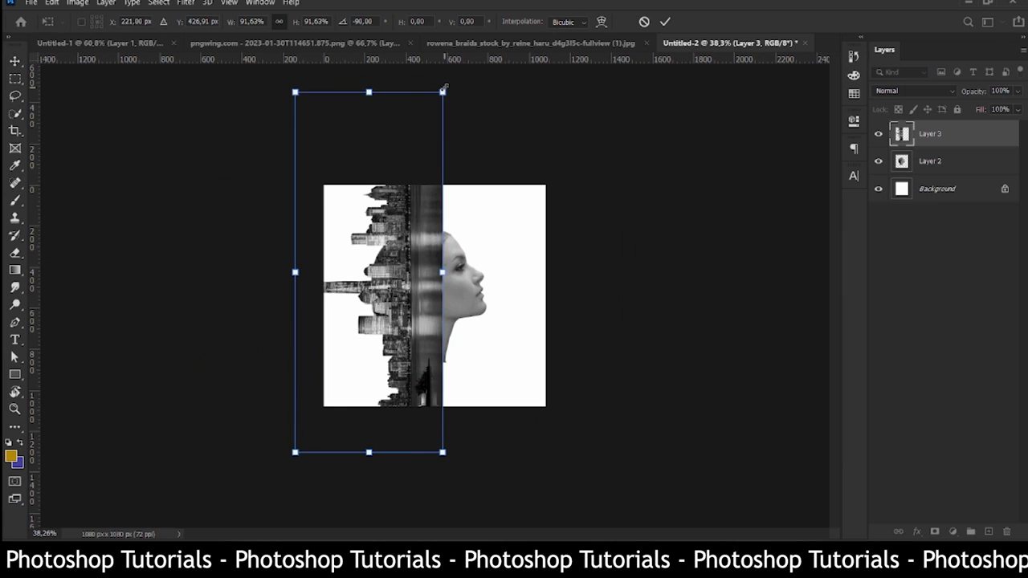
{"action": "key", "text": "Return"}
{"action": "left_click_drag", "start_coordinate": [401, 300], "coordinate": [404, 299]}
{"action": "scroll", "coordinate": [402, 300], "scroll_direction": "up", "scroll_amount": 7}
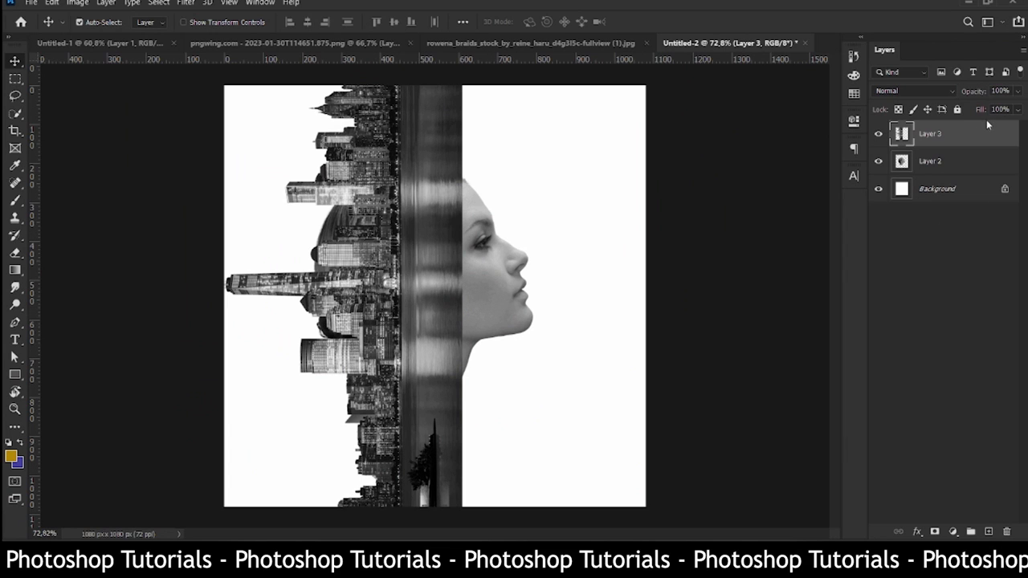
Add a layer mask to the skyline layer and paint it black with a 301 px soft brush over the woman's face and neck.
{"action": "left_click", "coordinate": [934, 532]}
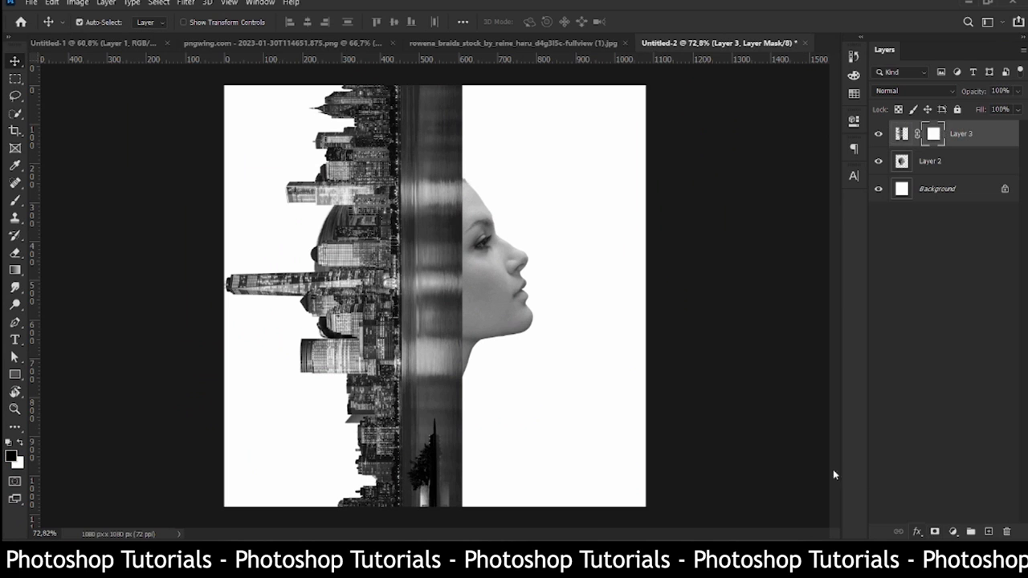
{"action": "left_click", "coordinate": [15, 200]}
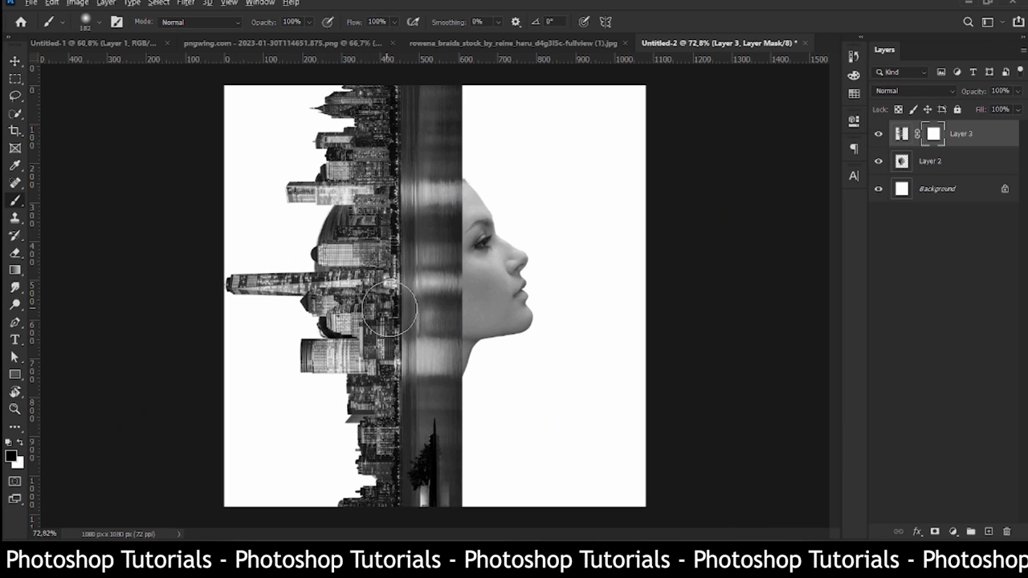
{"action": "left_click_drag", "start_coordinate": [387, 309], "coordinate": [416, 313]}
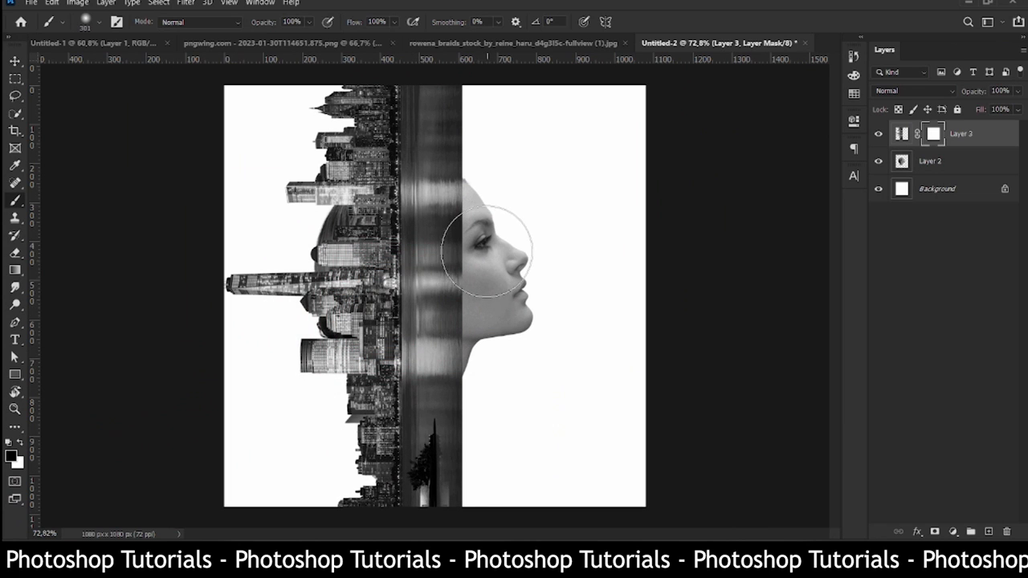
{"action": "left_click", "coordinate": [476, 279]}
{"action": "left_click_drag", "start_coordinate": [474, 277], "coordinate": [481, 325]}
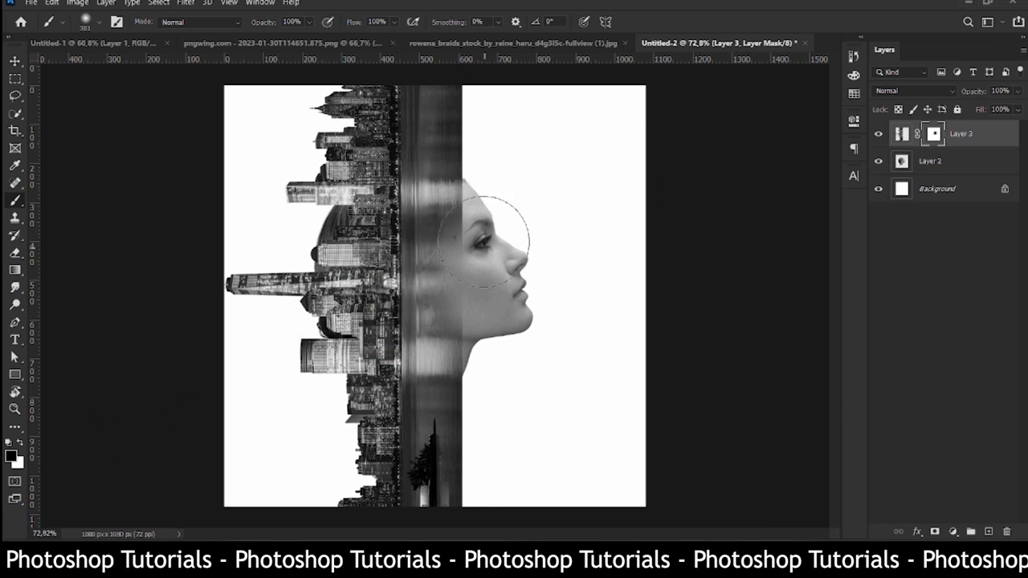
{"action": "mouse_move", "coordinate": [483, 239]}
{"action": "left_mouse_down"}
{"action": "mouse_move", "coordinate": [498, 357]}
{"action": "mouse_move", "coordinate": [487, 364]}
{"action": "left_mouse_up"}
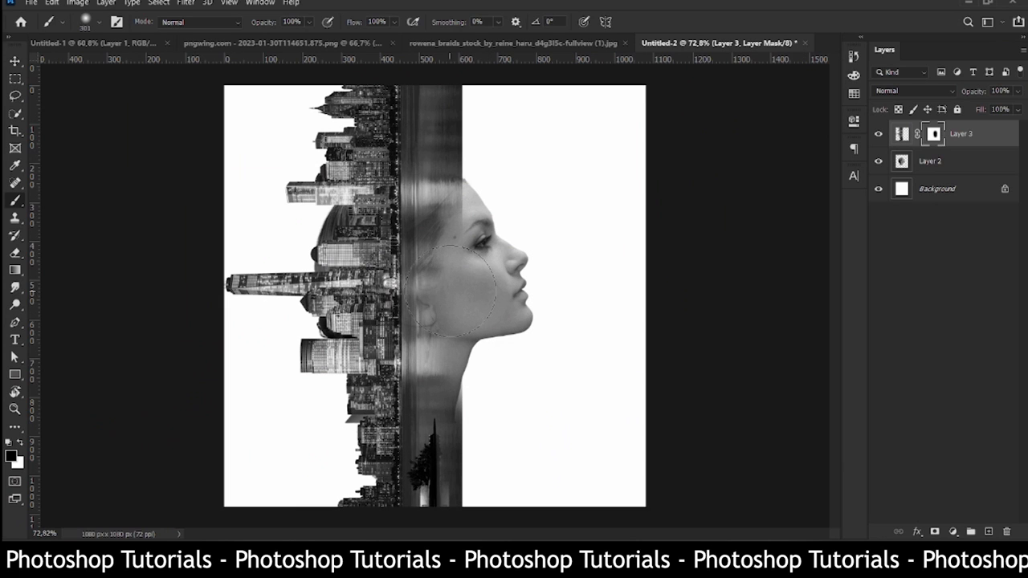
{"action": "left_click", "coordinate": [14, 62]}
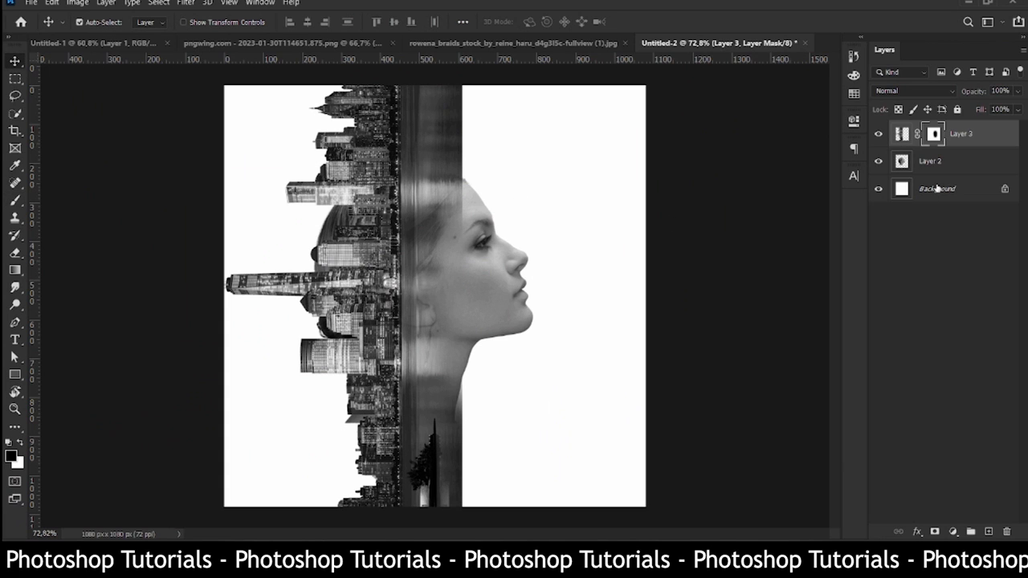
Move the woman's portrait layer slightly left, so more of her head sits behind the skyline.
{"action": "left_click", "coordinate": [952, 167]}
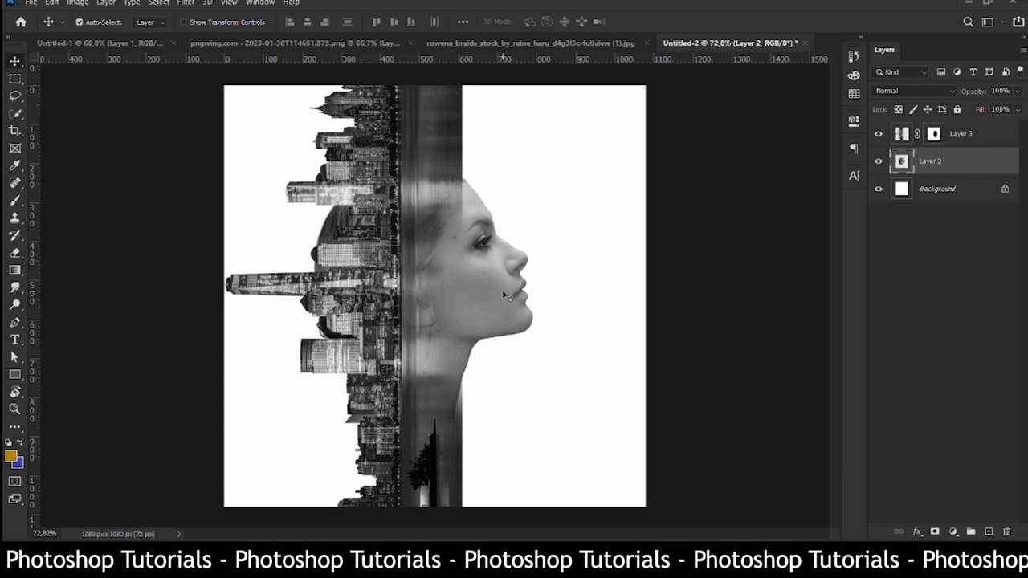
{"action": "left_click_drag", "start_coordinate": [500, 292], "coordinate": [477, 293]}
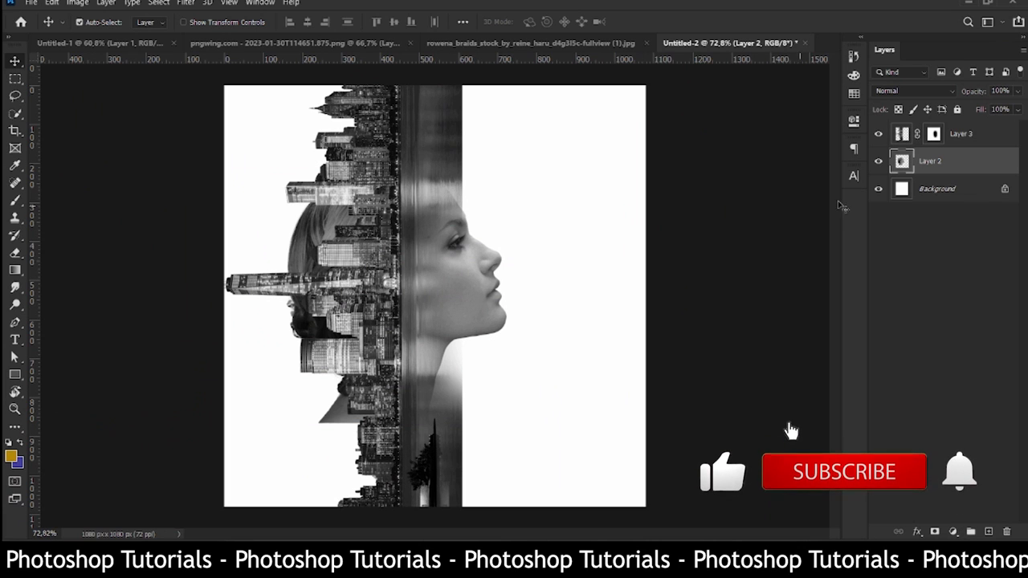
Paint black on the Layer 3 mask with the Brush to hide the skyline strip over the forehead and in front of the neck.
{"action": "left_click", "coordinate": [941, 134]}
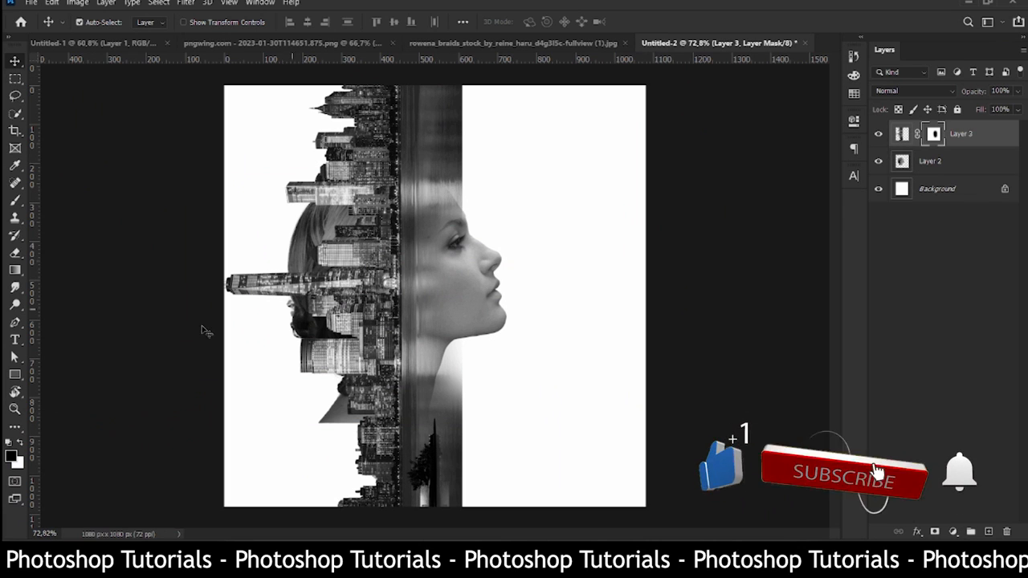
{"action": "left_click", "coordinate": [14, 202]}
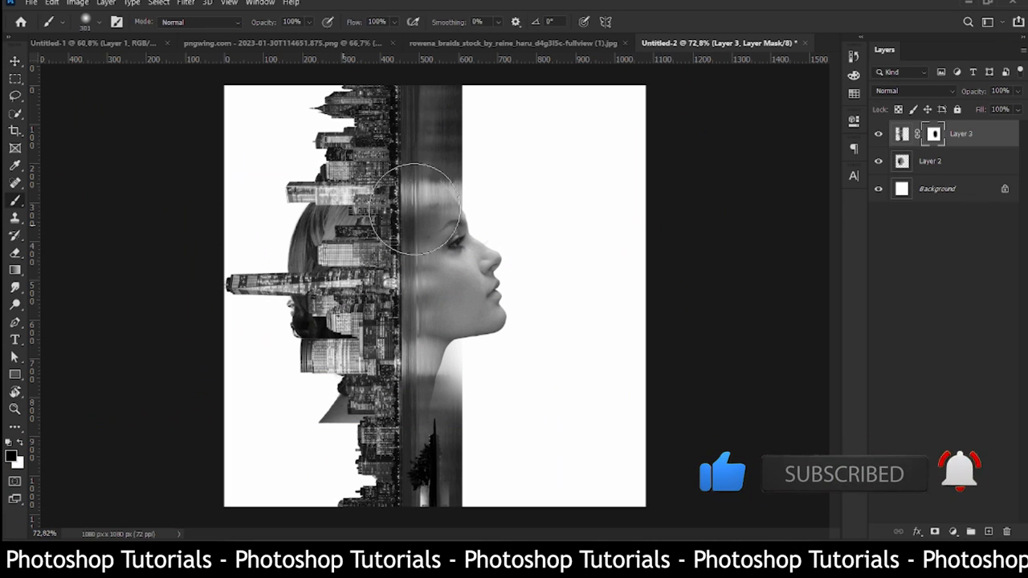
{"action": "left_click", "coordinate": [472, 211]}
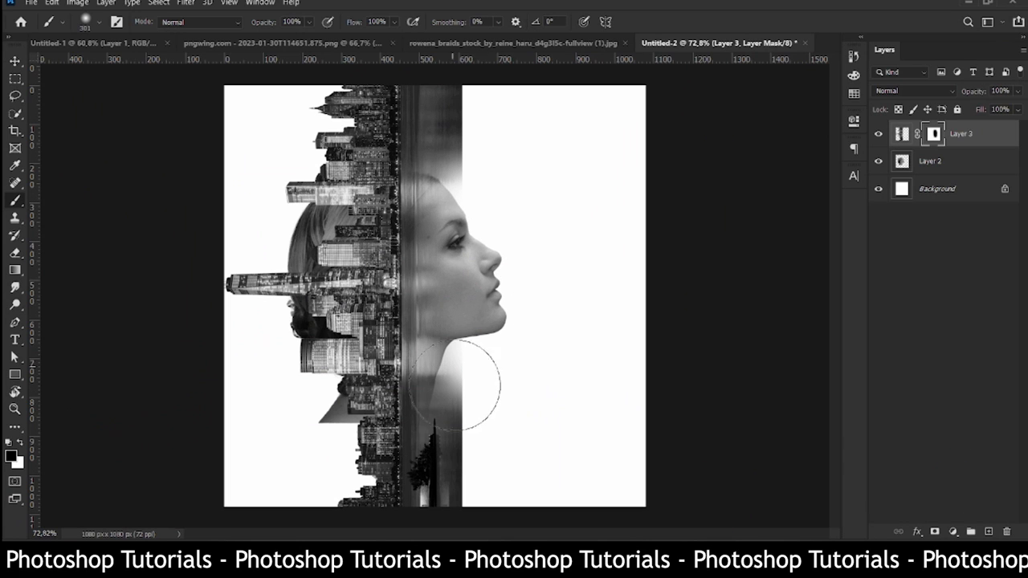
{"action": "left_click", "coordinate": [491, 395]}
{"action": "mouse_move", "coordinate": [490, 394]}
{"action": "left_mouse_down"}
{"action": "mouse_move", "coordinate": [497, 435]}
{"action": "mouse_move", "coordinate": [484, 487]}
{"action": "left_mouse_up"}
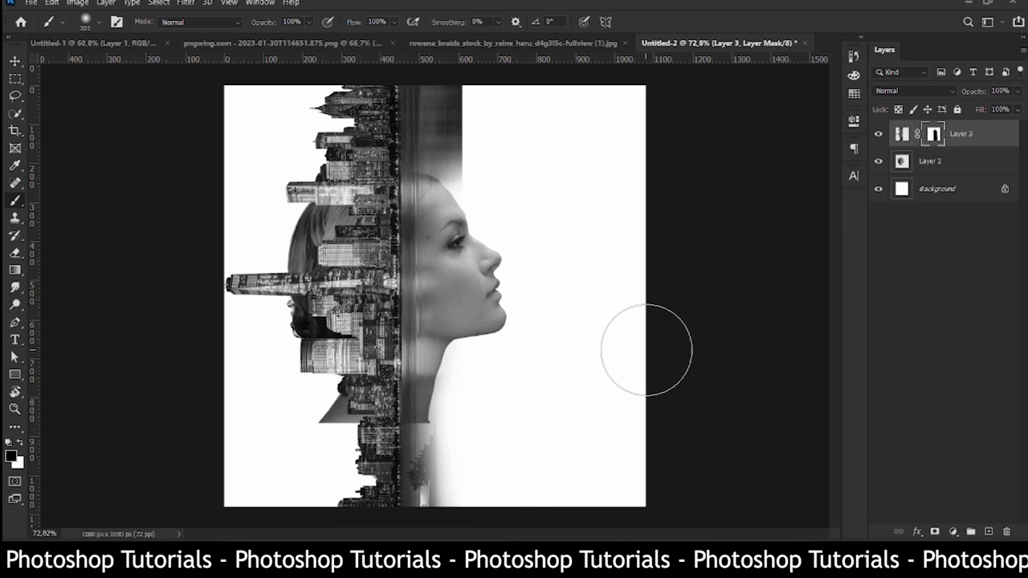
Duplicate the masked skyline layer as Layer 3 copy.
{"action": "left_click", "coordinate": [901, 134]}
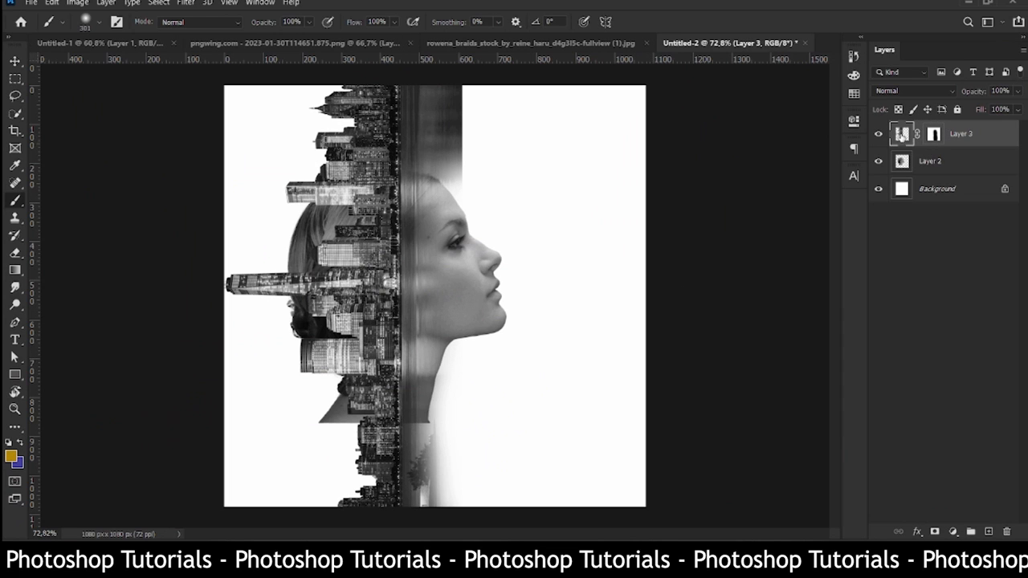
{"action": "right_click", "coordinate": [902, 135]}
{"action": "left_click", "coordinate": [968, 133]}
{"action": "right_click", "coordinate": [969, 131]}
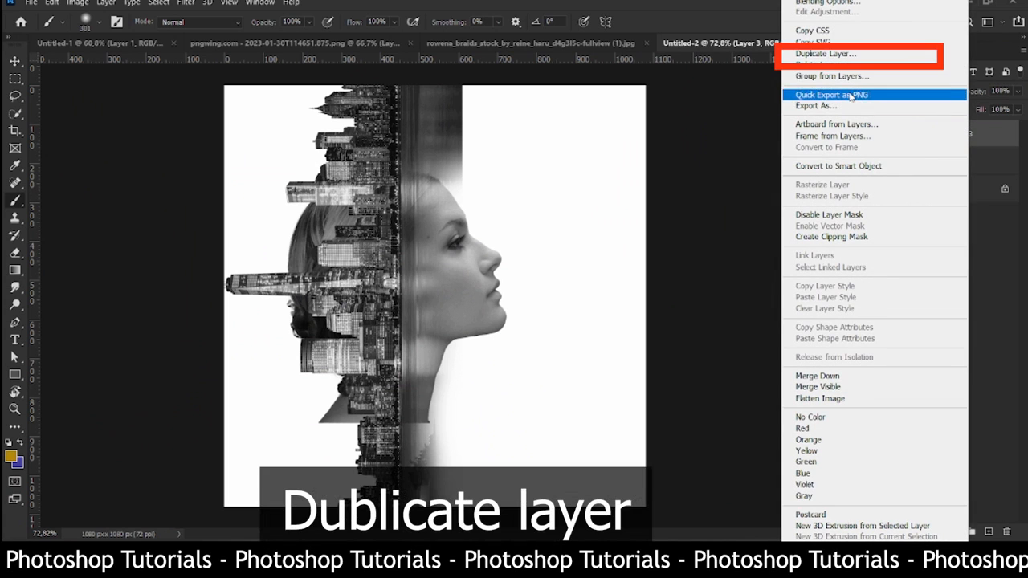
{"action": "left_click", "coordinate": [822, 55]}
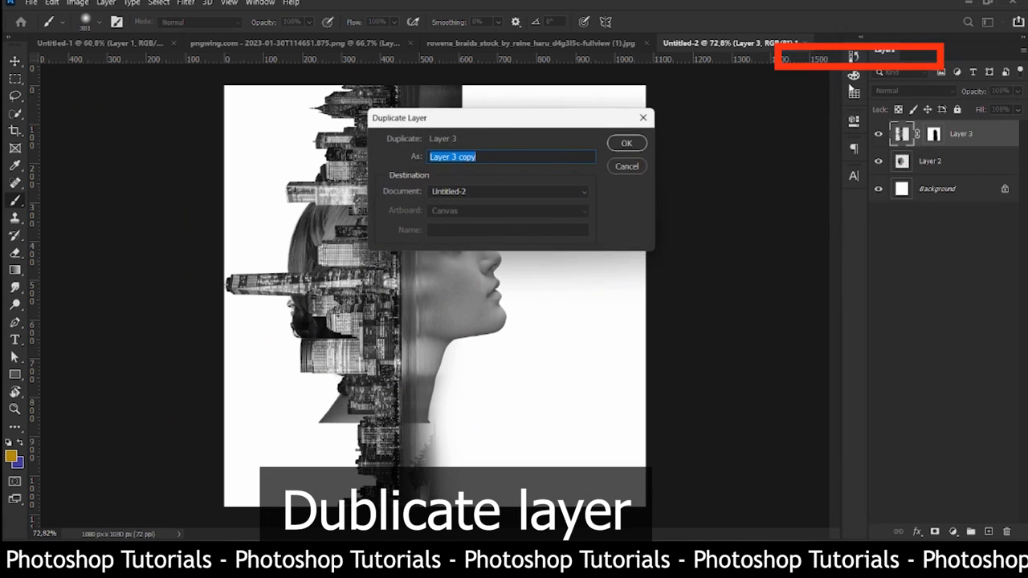
{"action": "left_click", "coordinate": [626, 143]}
Clip the original skyline layer, Layer 3, to the portrait layer with a clipping mask.
{"action": "left_click", "coordinate": [961, 160]}
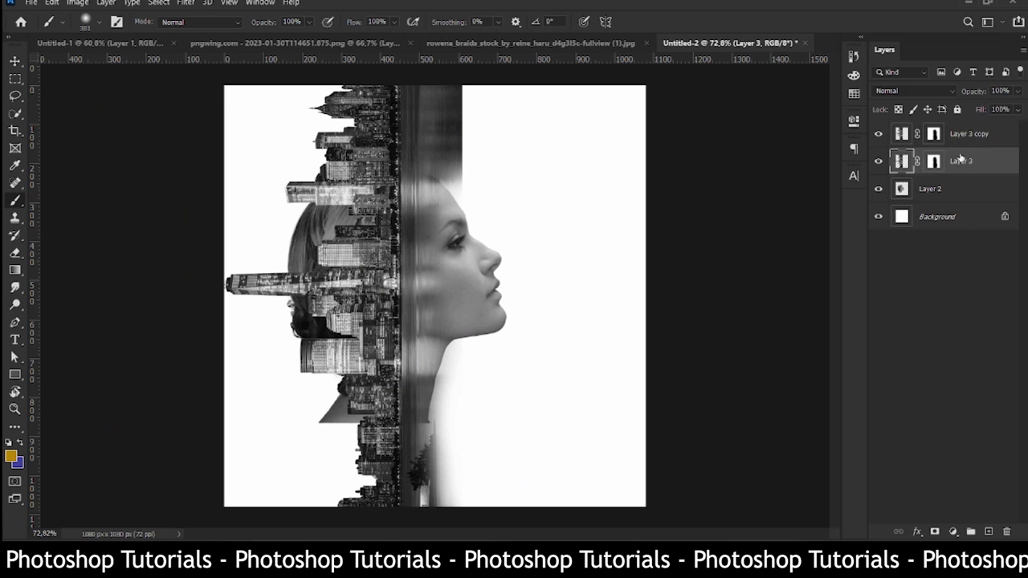
{"action": "right_click", "coordinate": [965, 166]}
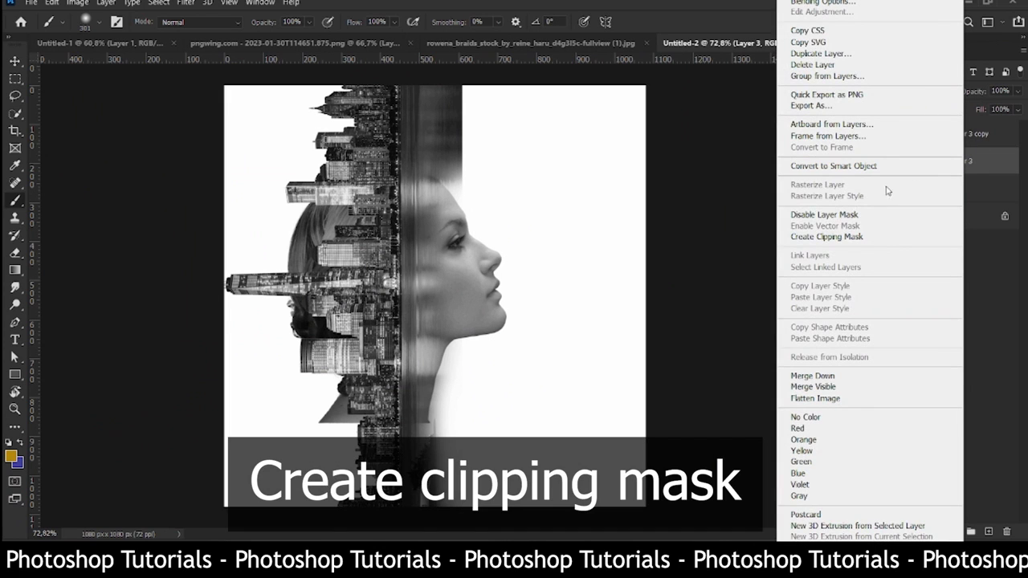
{"action": "left_click", "coordinate": [815, 238]}
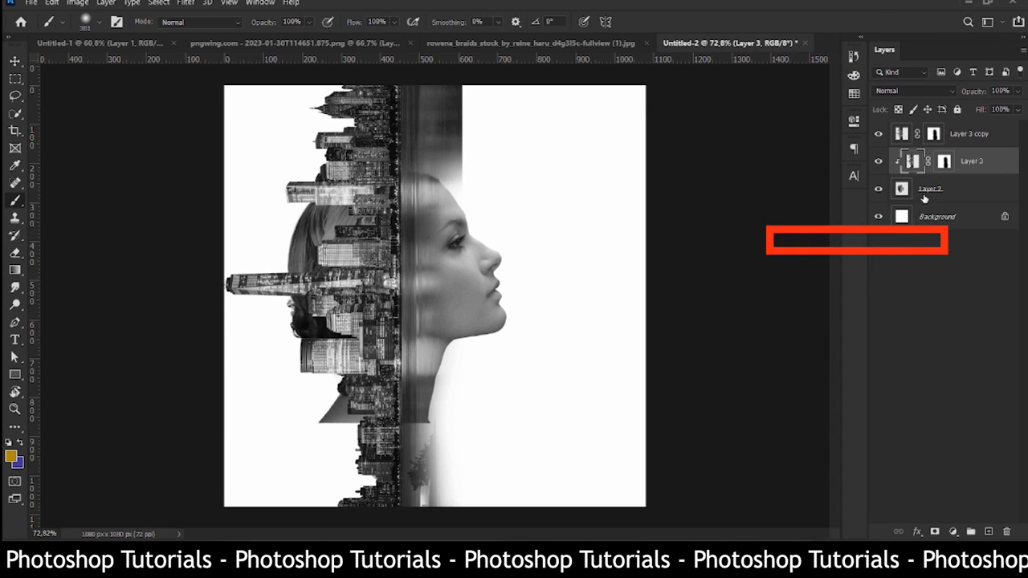
Paint white on the Layer 3 copy mask to restore the skyline's water strip around and below the neck.
{"action": "left_click", "coordinate": [931, 136]}
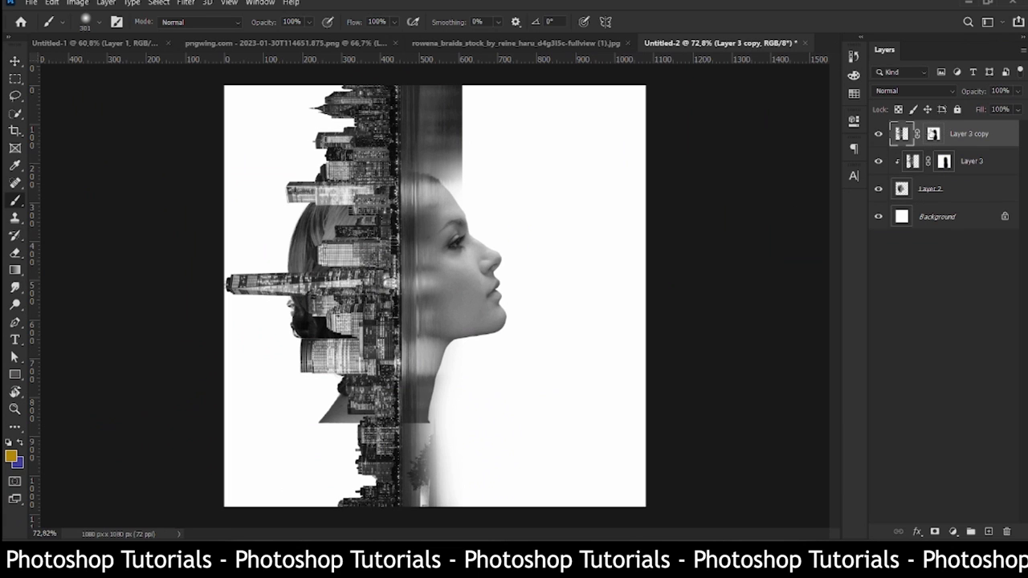
{"action": "left_click", "coordinate": [932, 135]}
{"action": "key", "text": "d"}
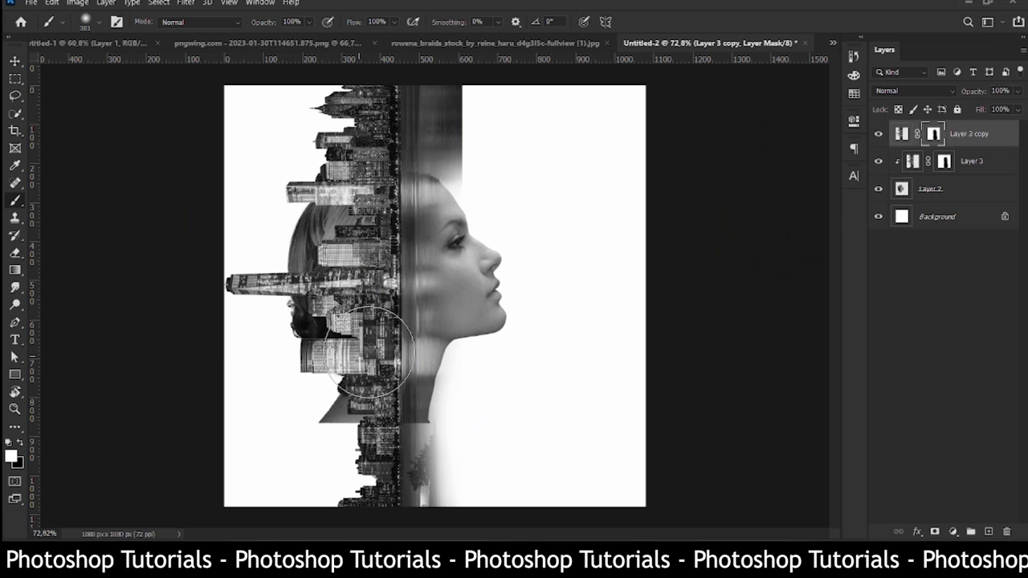
{"action": "mouse_move", "coordinate": [428, 436]}
{"action": "left_mouse_down"}
{"action": "mouse_move", "coordinate": [450, 437]}
{"action": "mouse_move", "coordinate": [430, 445]}
{"action": "mouse_move", "coordinate": [409, 394]}
{"action": "mouse_move", "coordinate": [424, 409]}
{"action": "mouse_move", "coordinate": [421, 442]}
{"action": "left_mouse_up"}
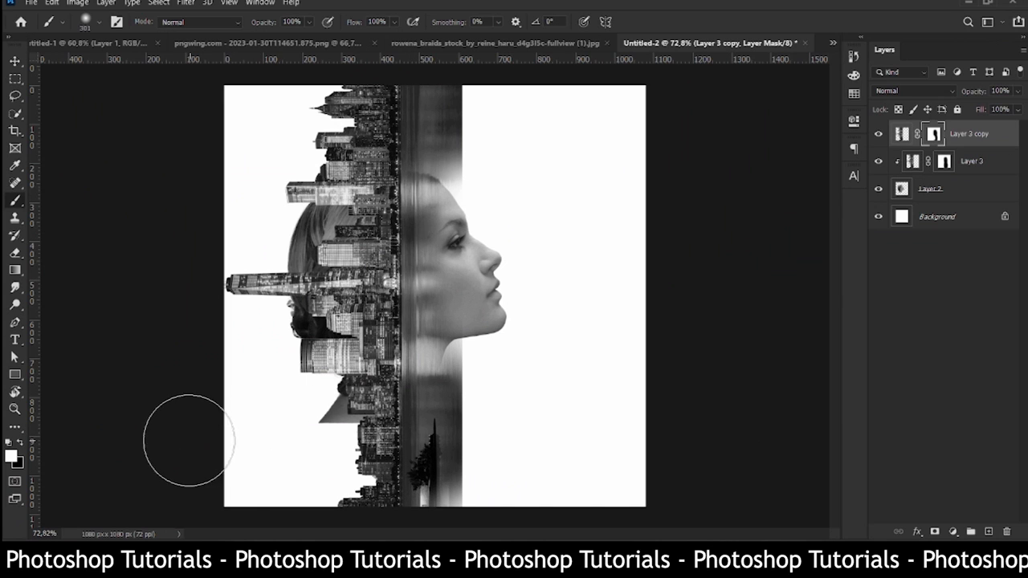
Paint black on the Layer 3 copy mask with a 165 px brush at 26% hardness, hiding the water strip in front of and below the neck.
{"action": "left_click", "coordinate": [20, 444]}
{"action": "right_click", "coordinate": [506, 379], "text": "alt"}
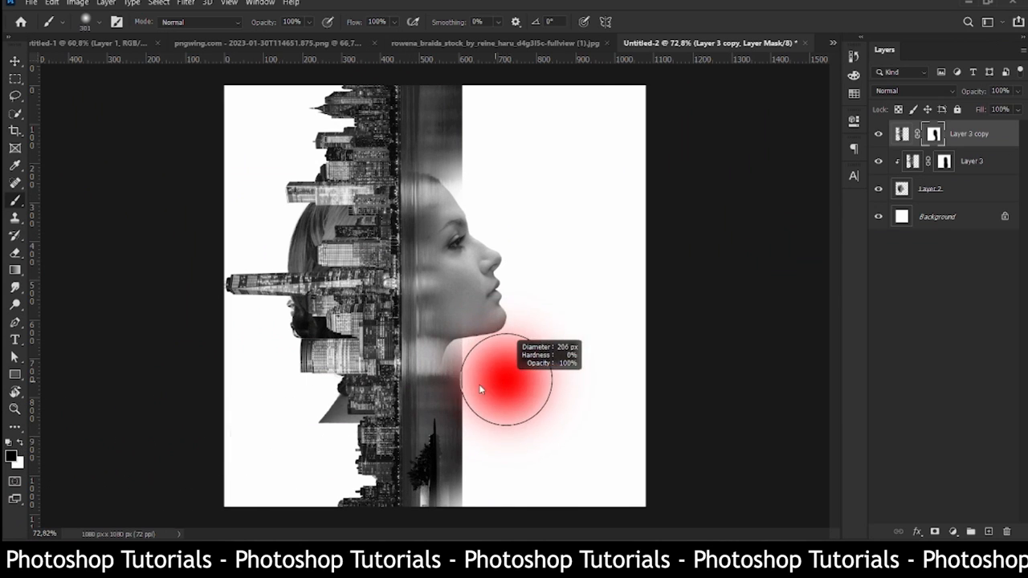
{"action": "mouse_move", "coordinate": [479, 390]}
{"action": "left_mouse_down"}
{"action": "mouse_move", "coordinate": [468, 390]}
{"action": "mouse_move", "coordinate": [468, 370]}
{"action": "left_mouse_up"}
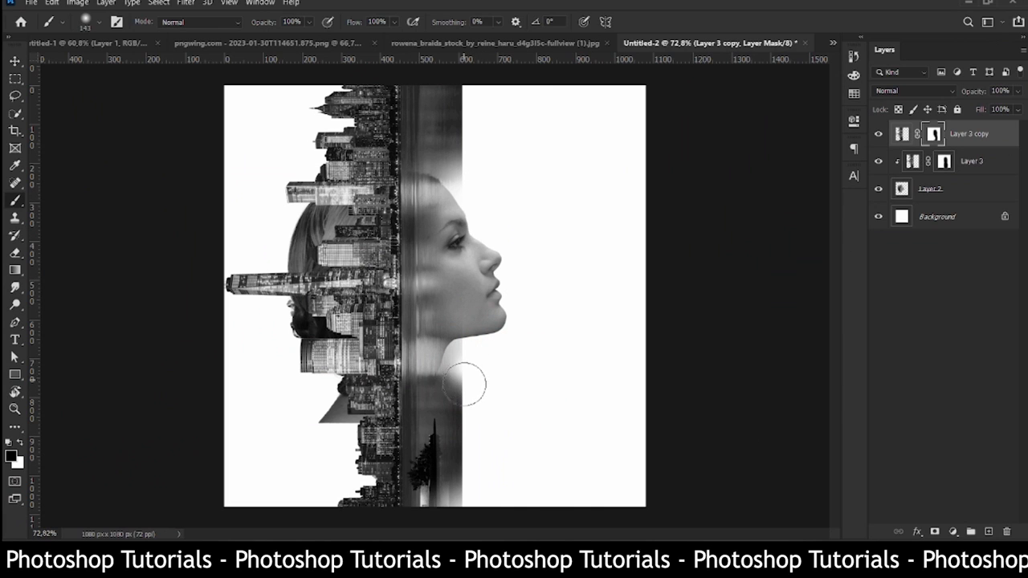
{"action": "right_click", "coordinate": [465, 397], "text": "alt"}
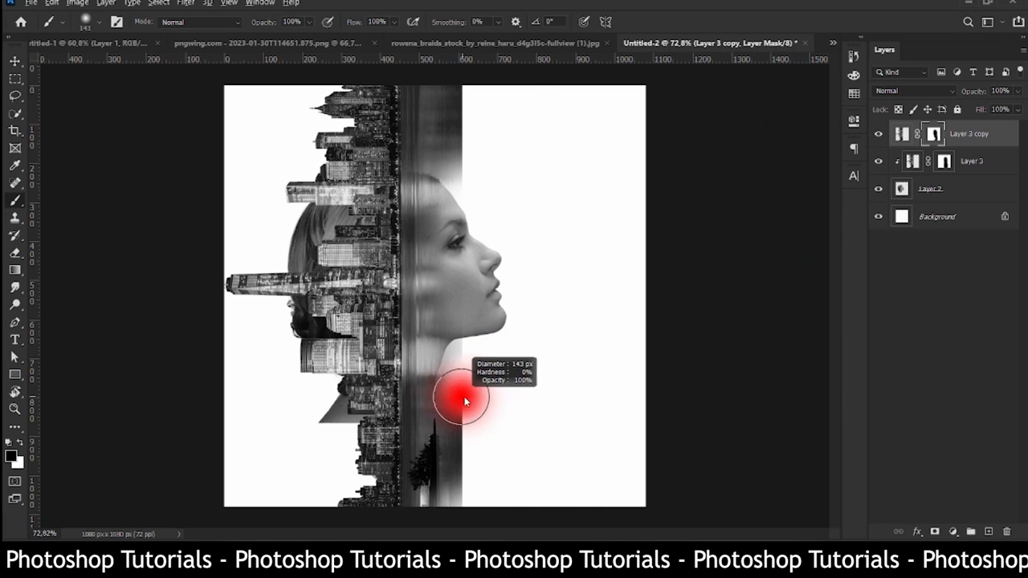
{"action": "right_click", "coordinate": [489, 390]}
{"action": "left_click", "coordinate": [583, 383]}
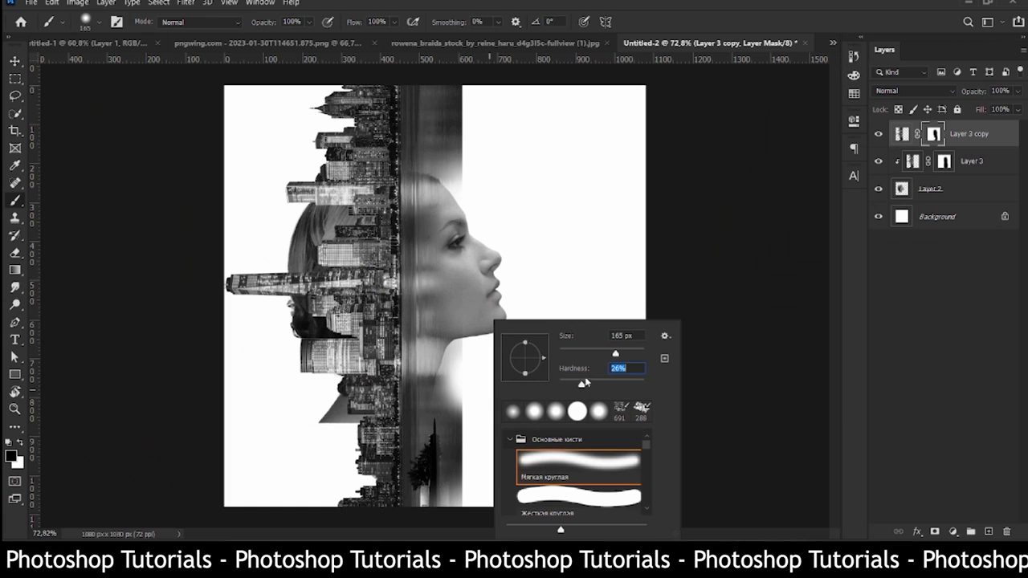
{"action": "key", "text": "Return"}
{"action": "mouse_move", "coordinate": [470, 385]}
{"action": "left_mouse_down"}
{"action": "mouse_move", "coordinate": [472, 427]}
{"action": "mouse_move", "coordinate": [472, 366]}
{"action": "mouse_move", "coordinate": [466, 512]}
{"action": "mouse_move", "coordinate": [458, 416]}
{"action": "mouse_move", "coordinate": [463, 514]}
{"action": "mouse_move", "coordinate": [461, 425]}
{"action": "mouse_move", "coordinate": [449, 496]}
{"action": "mouse_move", "coordinate": [459, 524]}
{"action": "mouse_move", "coordinate": [454, 434]}
{"action": "mouse_move", "coordinate": [458, 471]}
{"action": "left_mouse_up"}
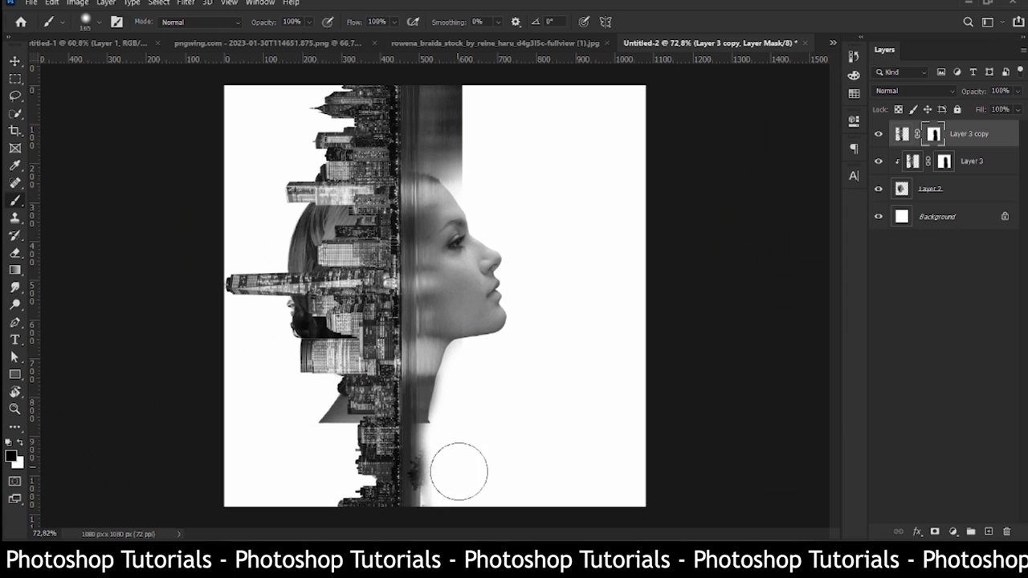
Add a layer mask to the portrait layer and paint it black with a soft 184 px brush to fade the base of the neck.
{"action": "left_click", "coordinate": [951, 191]}
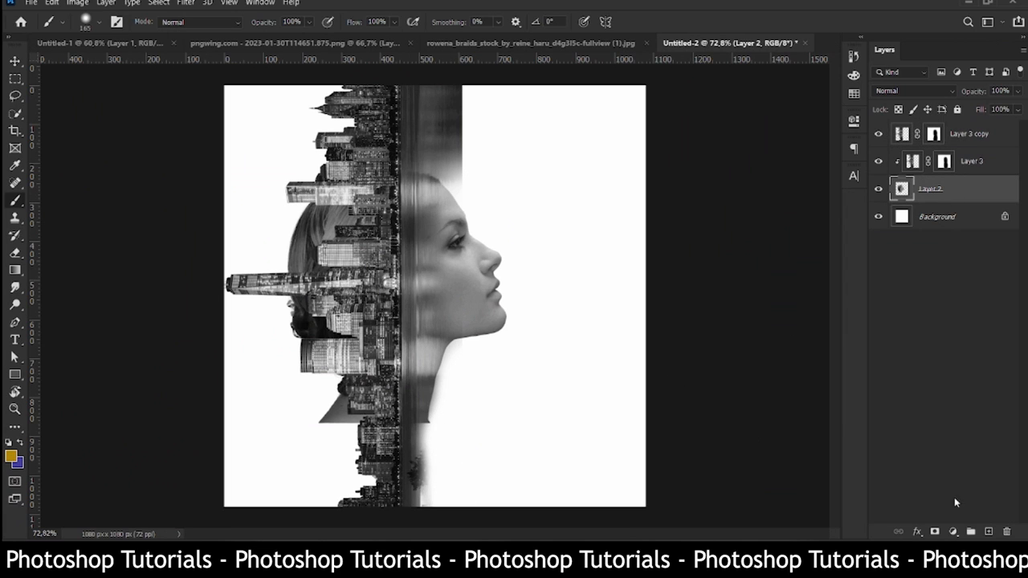
{"action": "left_click", "coordinate": [934, 532]}
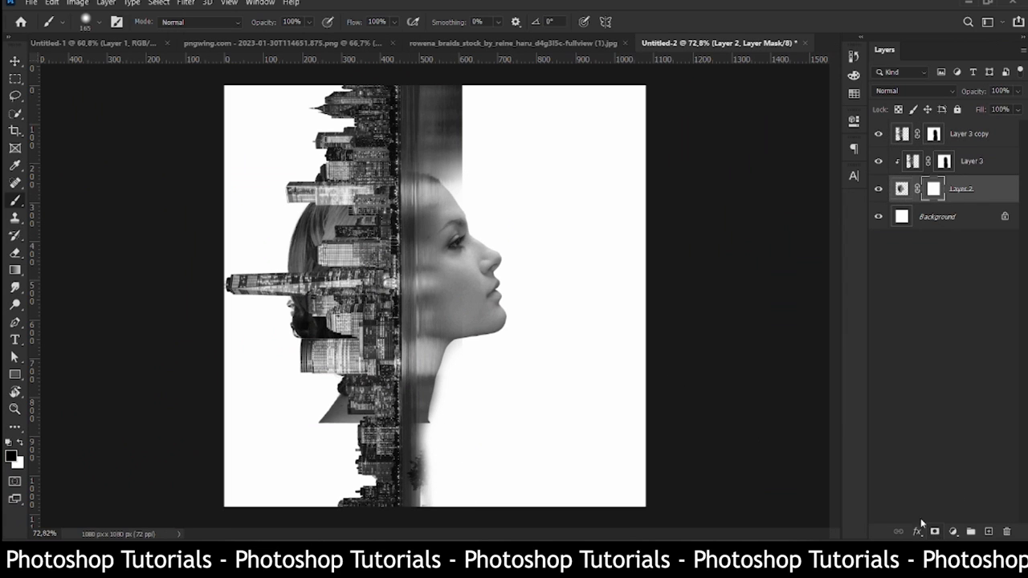
{"action": "right_click", "coordinate": [465, 406]}
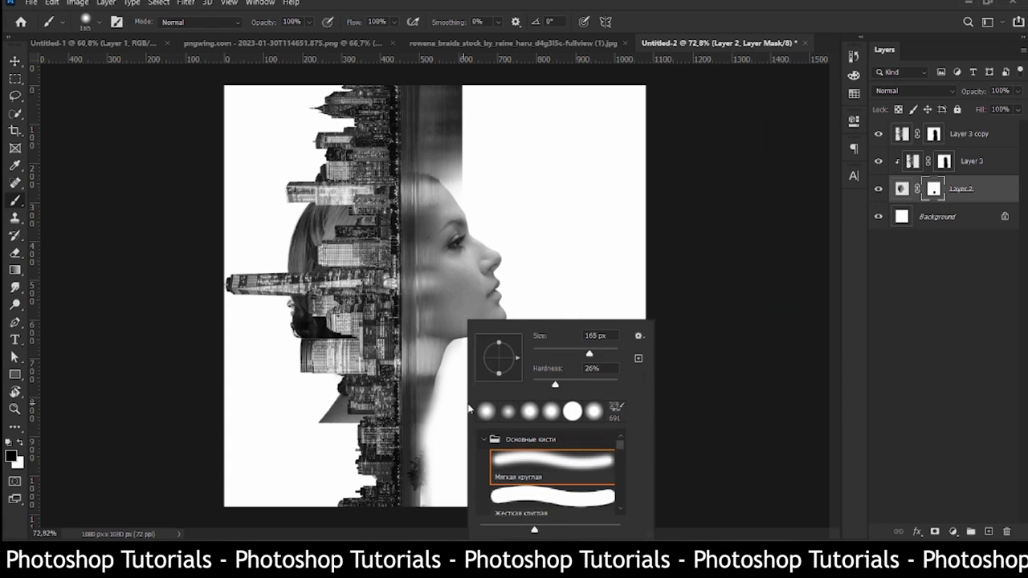
{"action": "left_click_drag", "start_coordinate": [543, 379], "coordinate": [456, 385]}
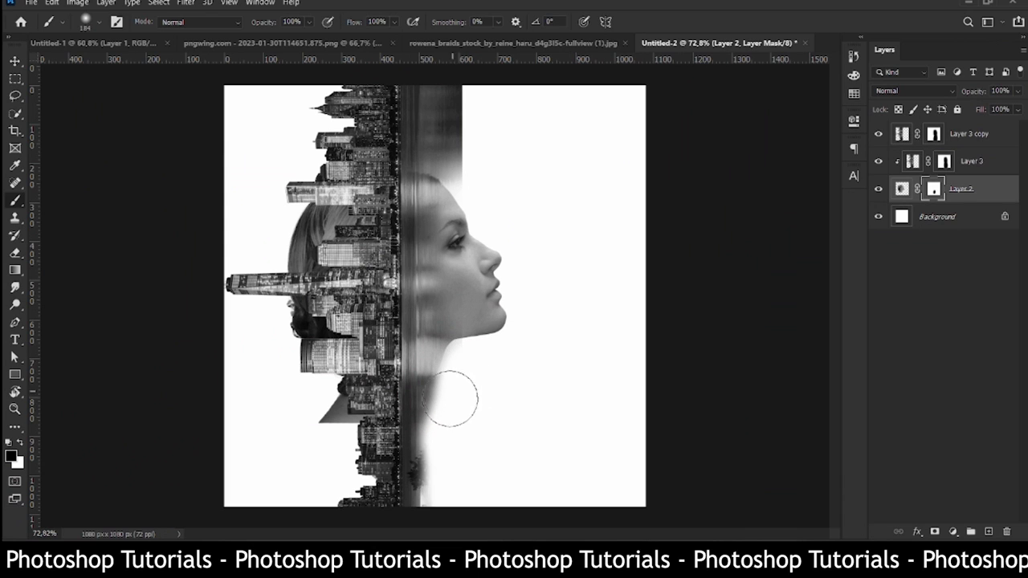
{"action": "scroll", "coordinate": [489, 413], "scroll_direction": "down", "scroll_amount": 2}
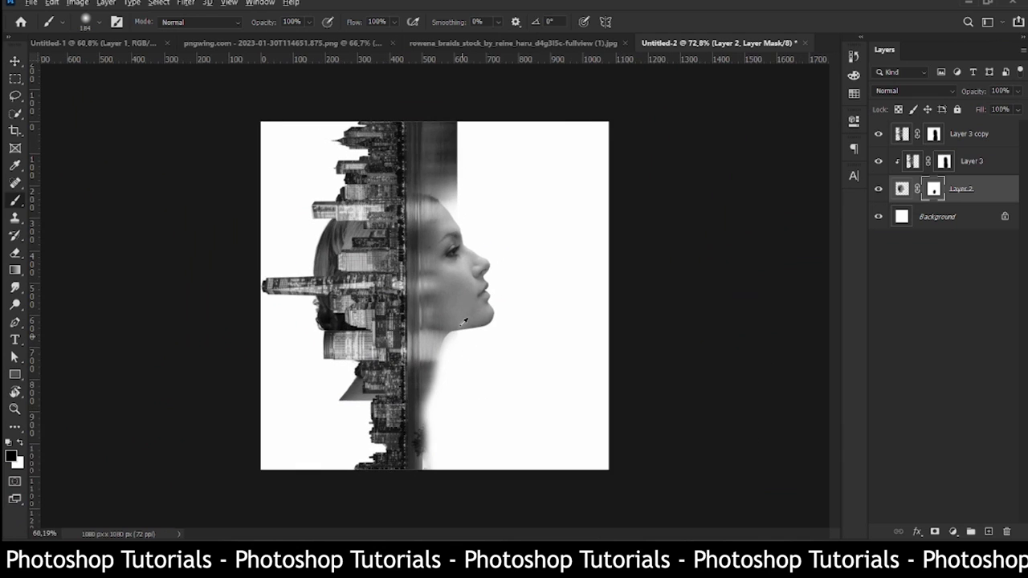
{"action": "scroll", "coordinate": [460, 322], "scroll_direction": "up", "scroll_amount": 2}
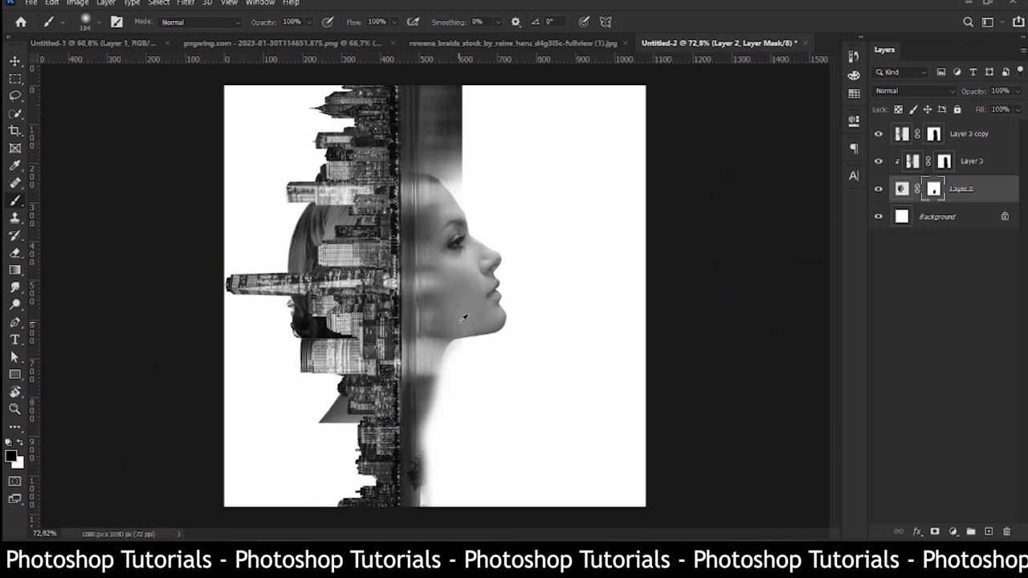
Paint black with a 321 px soft brush on the Layer 3 copy mask above the head and on the Layer 3 mask over the face.
{"action": "left_click", "coordinate": [931, 134]}
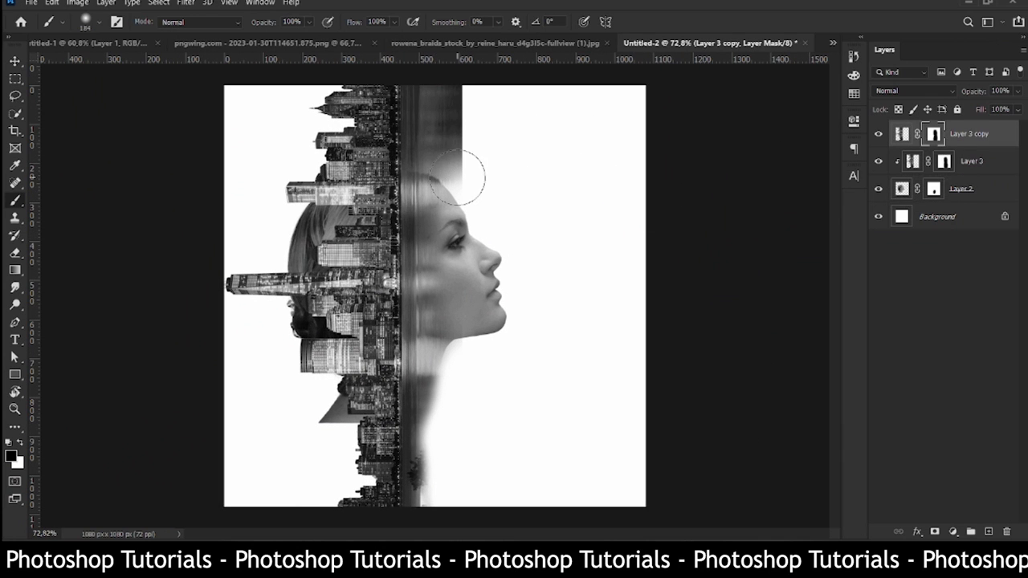
{"action": "mouse_move", "coordinate": [458, 177]}
{"action": "left_mouse_down"}
{"action": "mouse_move", "coordinate": [451, 104]}
{"action": "mouse_move", "coordinate": [468, 143]}
{"action": "mouse_move", "coordinate": [464, 94]}
{"action": "mouse_move", "coordinate": [452, 134]}
{"action": "mouse_move", "coordinate": [472, 149]}
{"action": "left_mouse_up"}
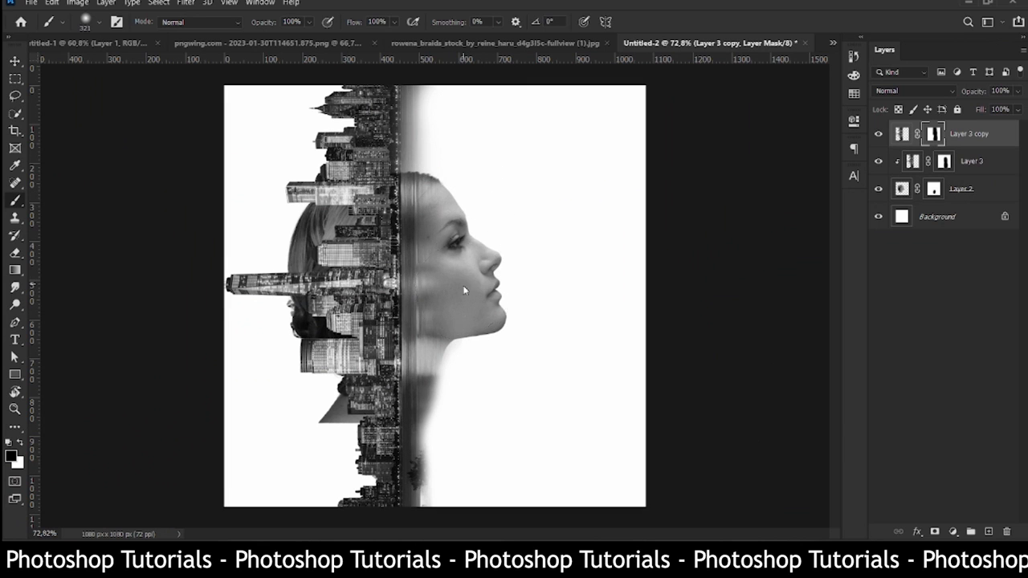
{"action": "left_click", "coordinate": [944, 161]}
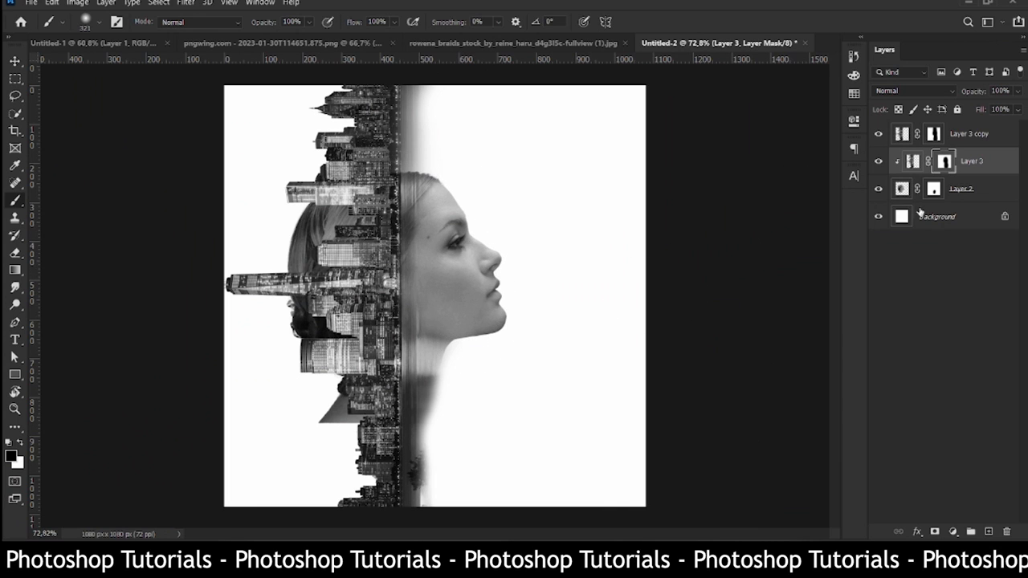
Paint black on the portrait layer's mask with the 321 px soft brush to hide the hair and shoulder showing between the buildings.
{"action": "left_click", "coordinate": [944, 197]}
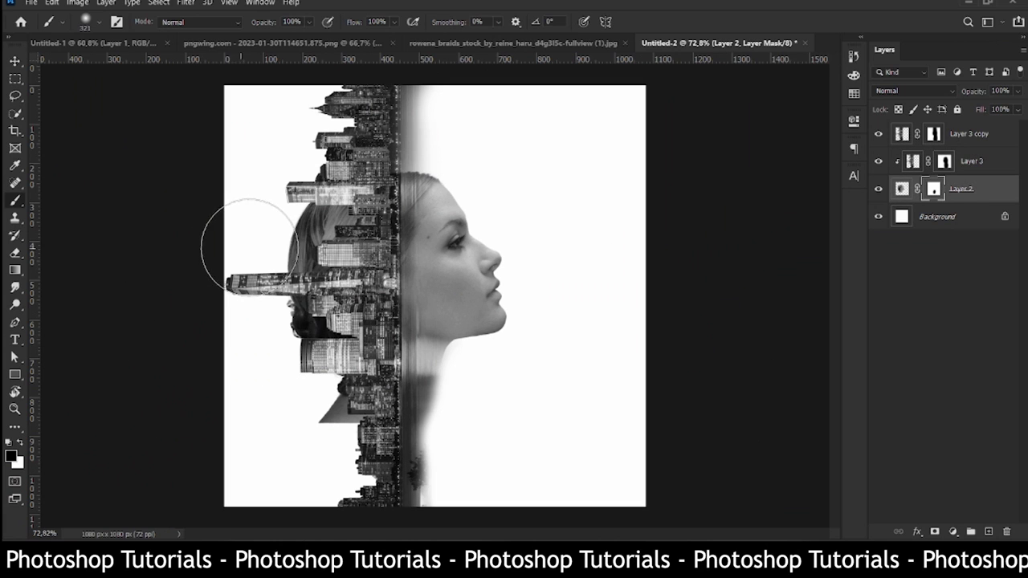
{"action": "mouse_move", "coordinate": [258, 264]}
{"action": "left_mouse_down"}
{"action": "mouse_move", "coordinate": [286, 235]}
{"action": "mouse_move", "coordinate": [316, 228]}
{"action": "mouse_move", "coordinate": [322, 211]}
{"action": "mouse_move", "coordinate": [297, 241]}
{"action": "left_mouse_up"}
{"action": "mouse_move", "coordinate": [302, 331]}
{"action": "left_mouse_down"}
{"action": "mouse_move", "coordinate": [296, 396]}
{"action": "mouse_move", "coordinate": [316, 435]}
{"action": "mouse_move", "coordinate": [320, 401]}
{"action": "left_mouse_up"}
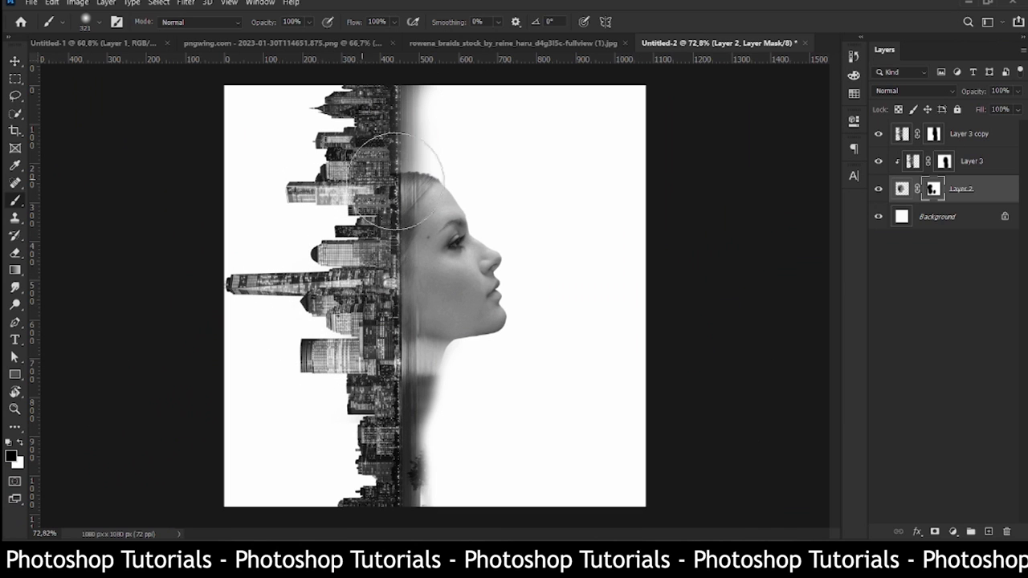
{"action": "key", "text": "v"}
Paint black on the Layer 3 copy mask with a 321 px brush at 35% hardness to hide the buildings above the head.
{"action": "left_click", "coordinate": [932, 134]}
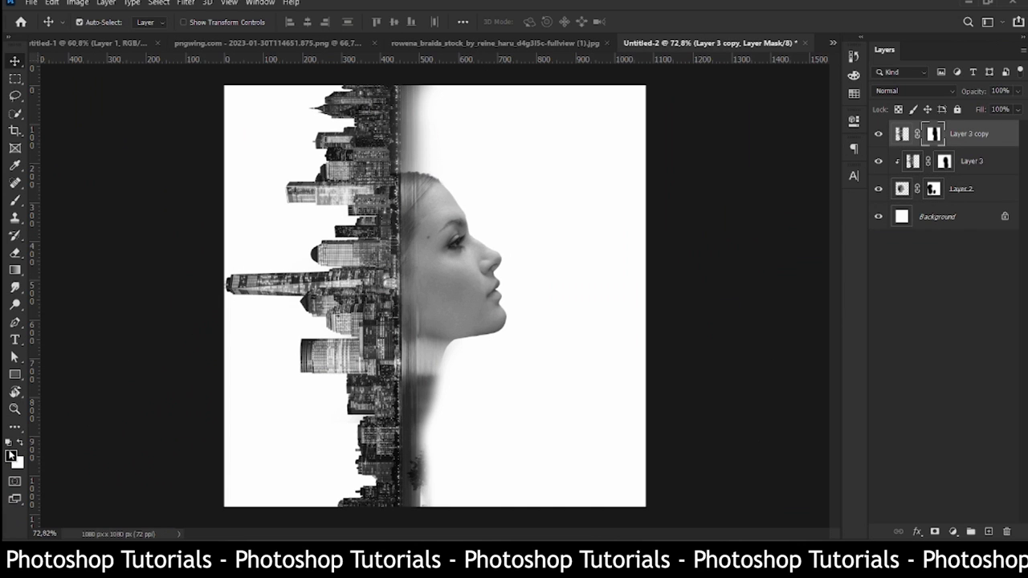
{"action": "left_click", "coordinate": [14, 203]}
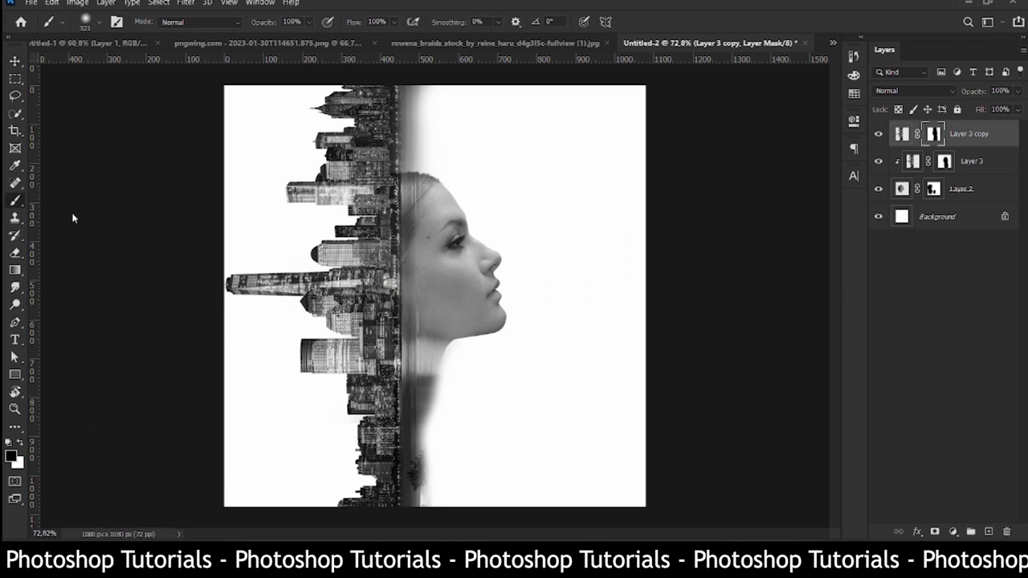
{"action": "scroll", "coordinate": [330, 113], "scroll_direction": "down", "scroll_amount": 2}
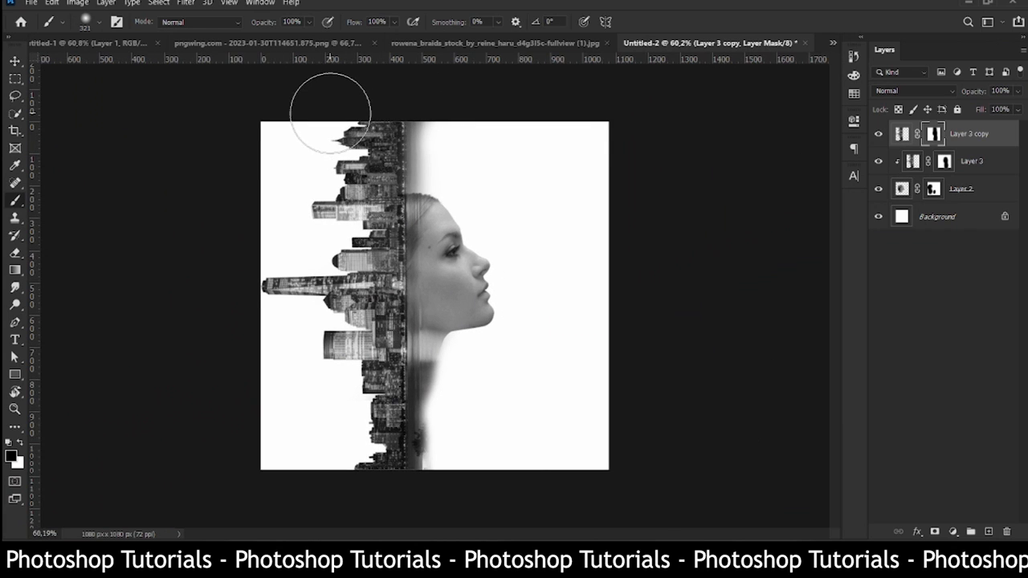
{"action": "scroll", "coordinate": [330, 113], "scroll_direction": "up", "scroll_amount": 2}
{"action": "scroll", "coordinate": [344, 114], "scroll_direction": "down", "scroll_amount": 1}
{"action": "right_click", "coordinate": [415, 125]}
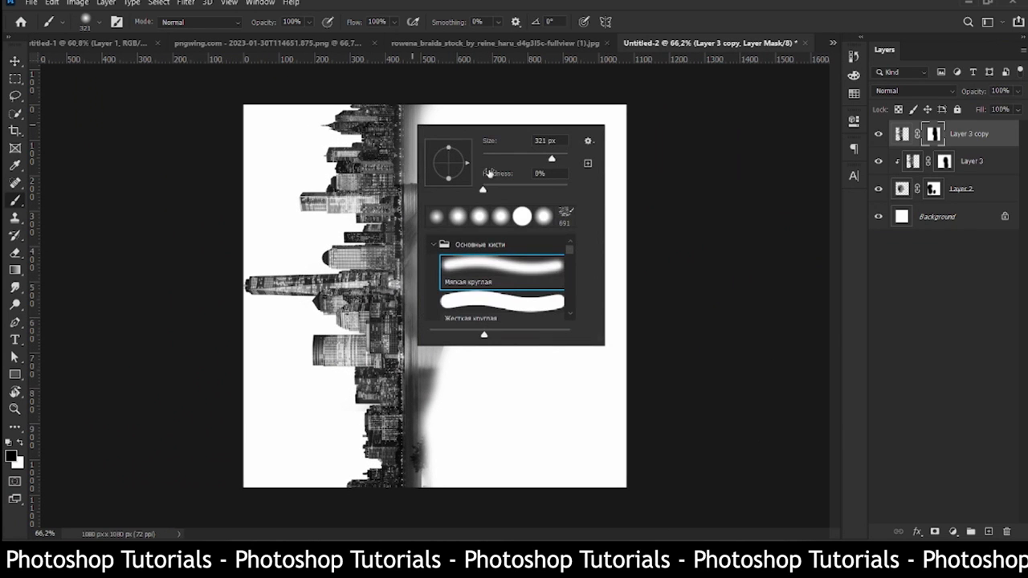
{"action": "left_click", "coordinate": [514, 187]}
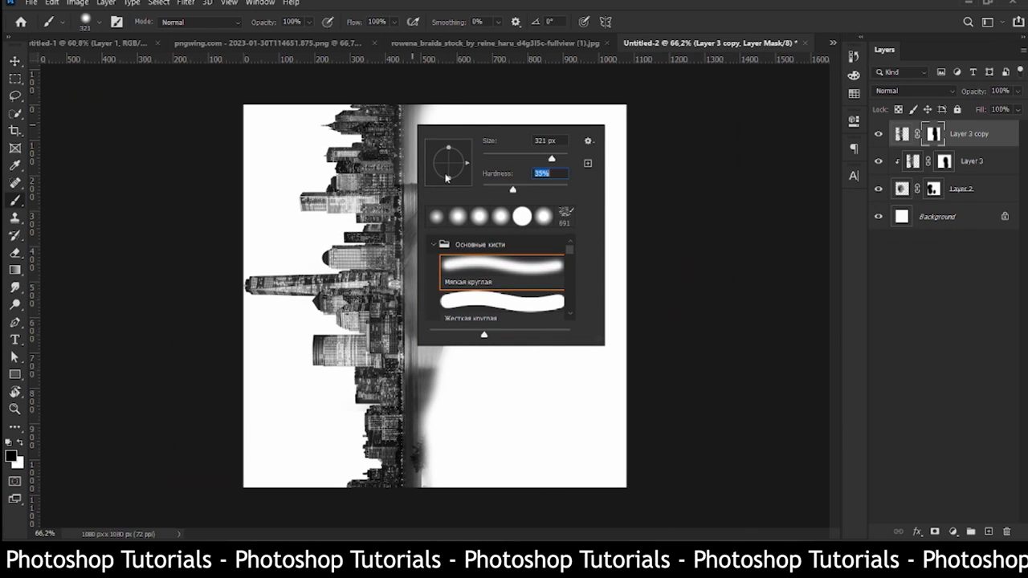
{"action": "left_click", "coordinate": [353, 121]}
{"action": "left_click", "coordinate": [373, 117]}
{"action": "left_click", "coordinate": [405, 118]}
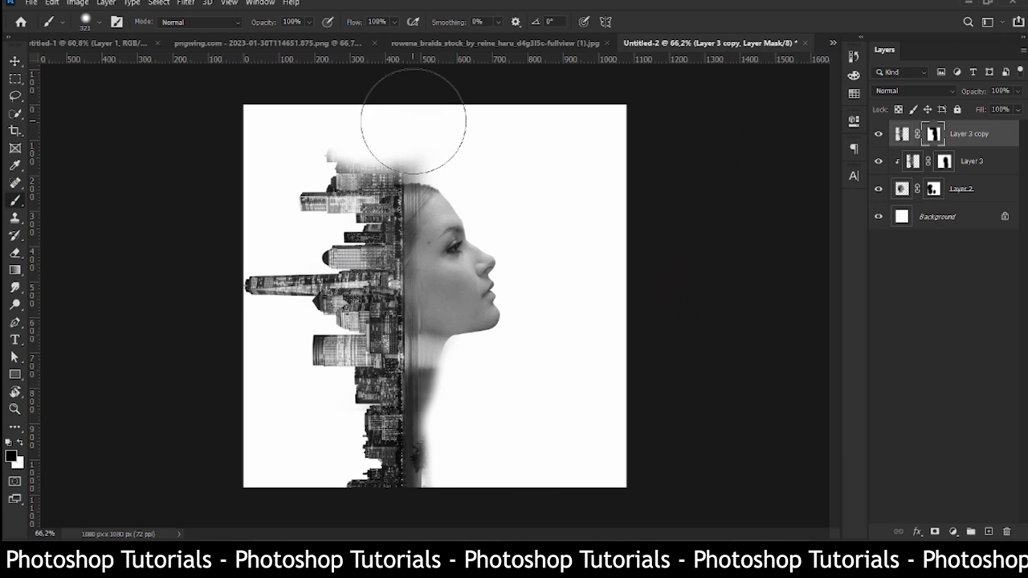
{"action": "left_click_drag", "start_coordinate": [399, 127], "coordinate": [319, 136]}
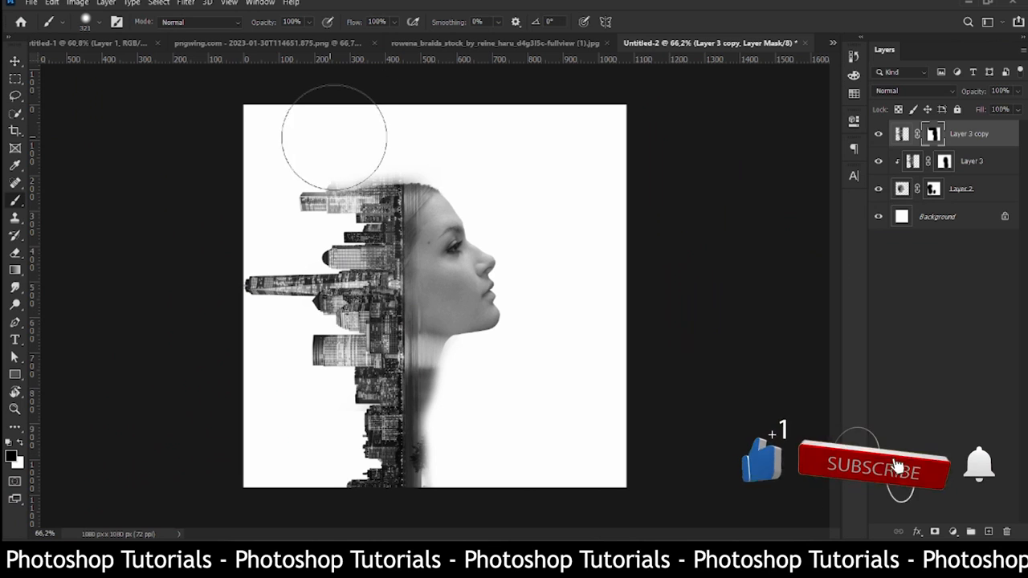
Set the brush hardness to 73% and paint black with a 39 px brush on the Layer 3 copy mask to trim the skyline remnants along the crown.
{"action": "right_click", "coordinate": [392, 123]}
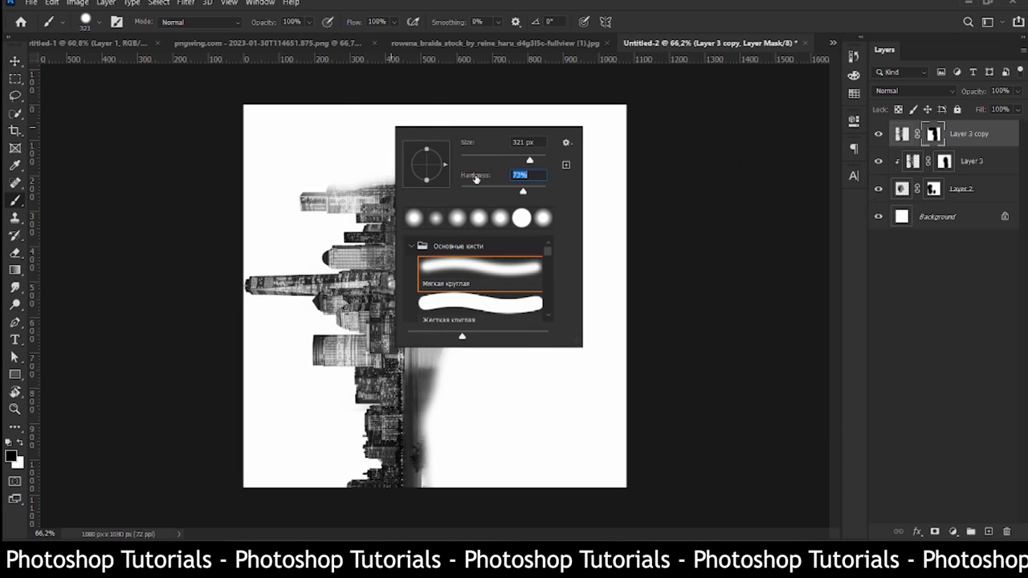
{"action": "left_click_drag", "start_coordinate": [342, 139], "coordinate": [309, 133]}
{"action": "scroll", "coordinate": [325, 142], "scroll_direction": "up", "scroll_amount": 1}
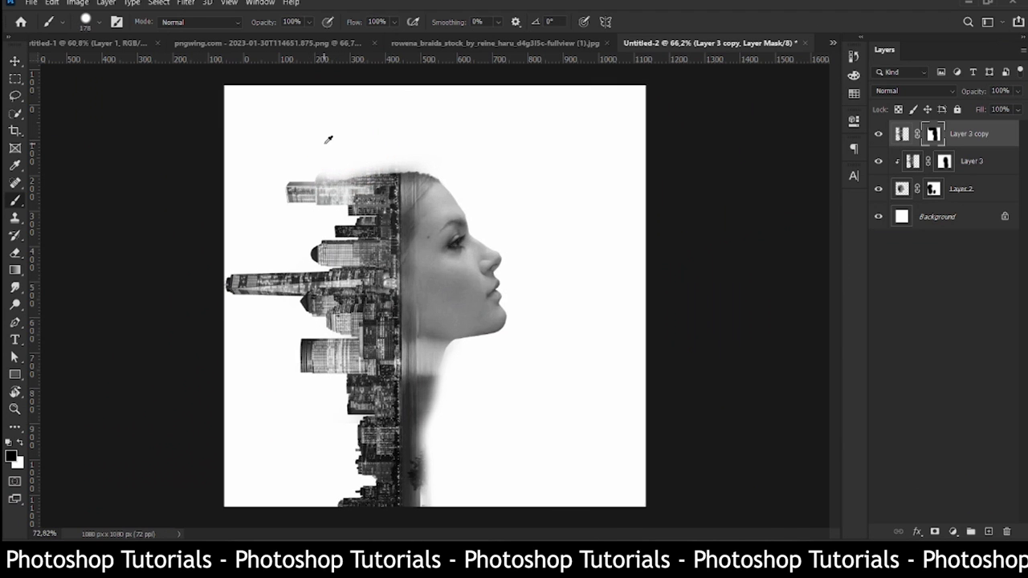
{"action": "scroll", "coordinate": [328, 140], "scroll_direction": "up", "scroll_amount": 12}
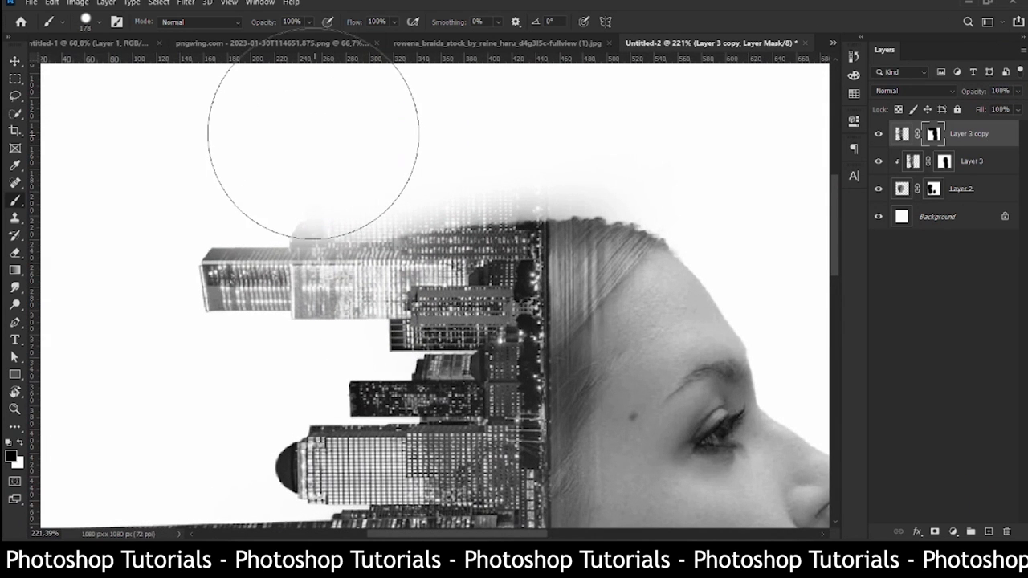
{"action": "left_click_drag", "start_coordinate": [354, 160], "coordinate": [250, 176]}
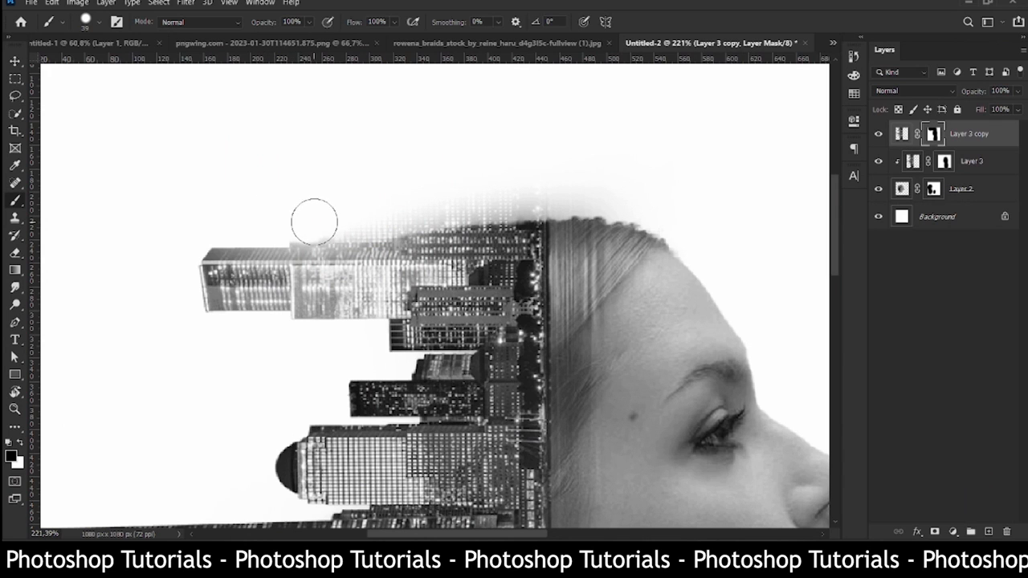
{"action": "mouse_move", "coordinate": [374, 214]}
{"action": "left_mouse_down"}
{"action": "mouse_move", "coordinate": [476, 200]}
{"action": "mouse_move", "coordinate": [463, 193]}
{"action": "mouse_move", "coordinate": [608, 194]}
{"action": "left_mouse_up"}
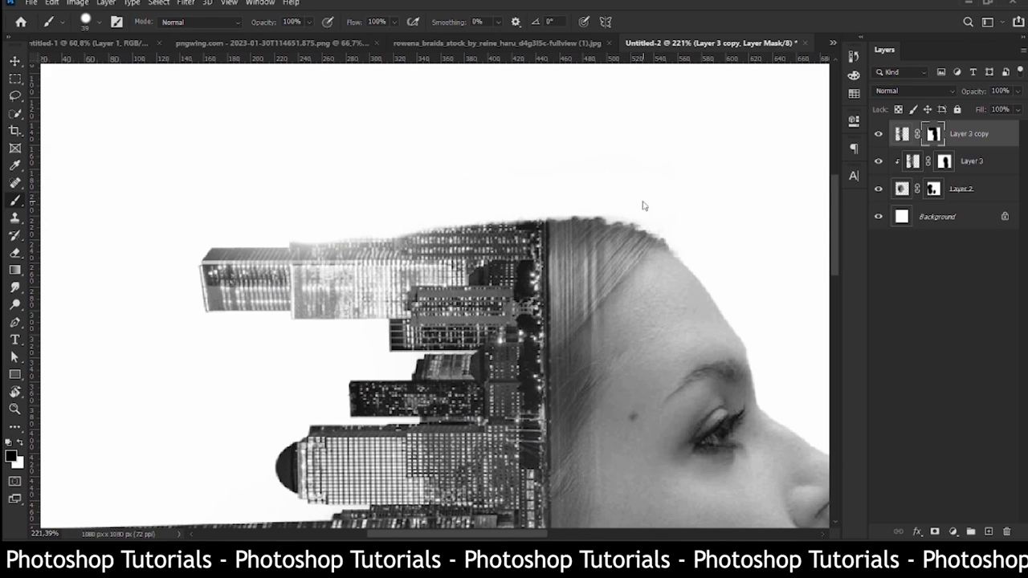
Paint black on the Layer 3 copy mask with a soft 75 px brush to fade the uppermost buildings into the hair.
{"action": "right_click", "coordinate": [428, 188]}
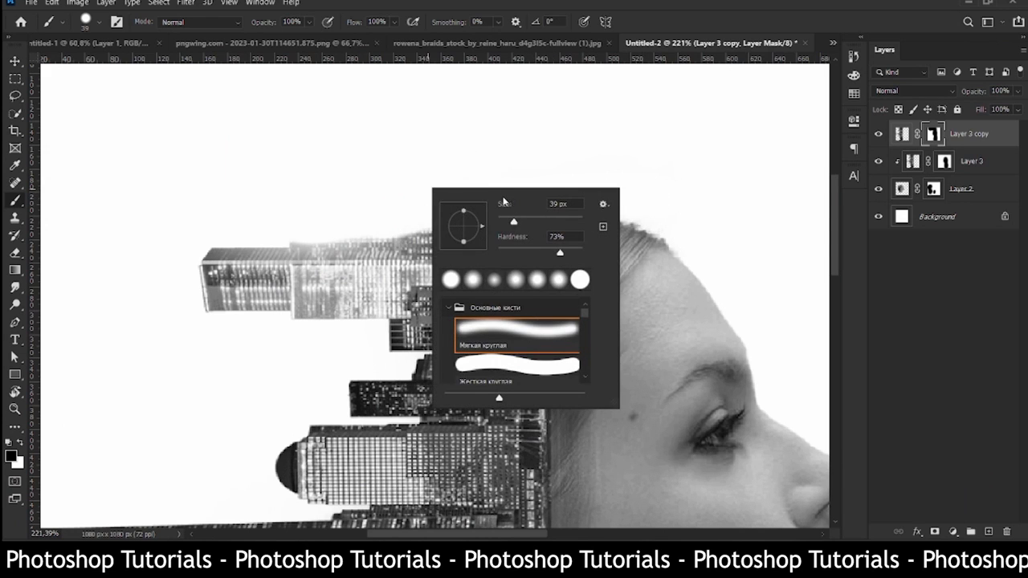
{"action": "left_click_drag", "start_coordinate": [340, 137], "coordinate": [333, 142]}
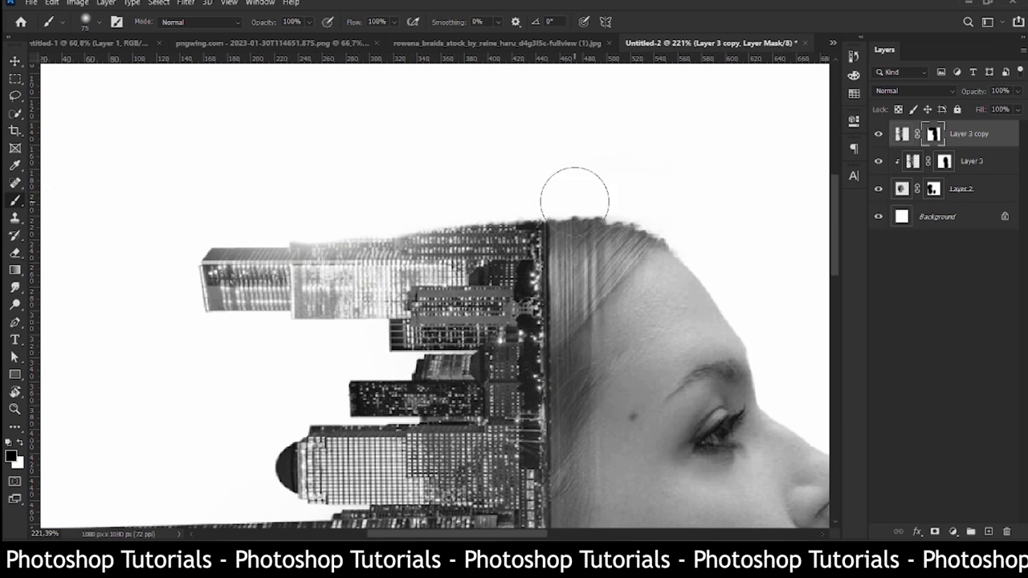
{"action": "left_click", "coordinate": [944, 163]}
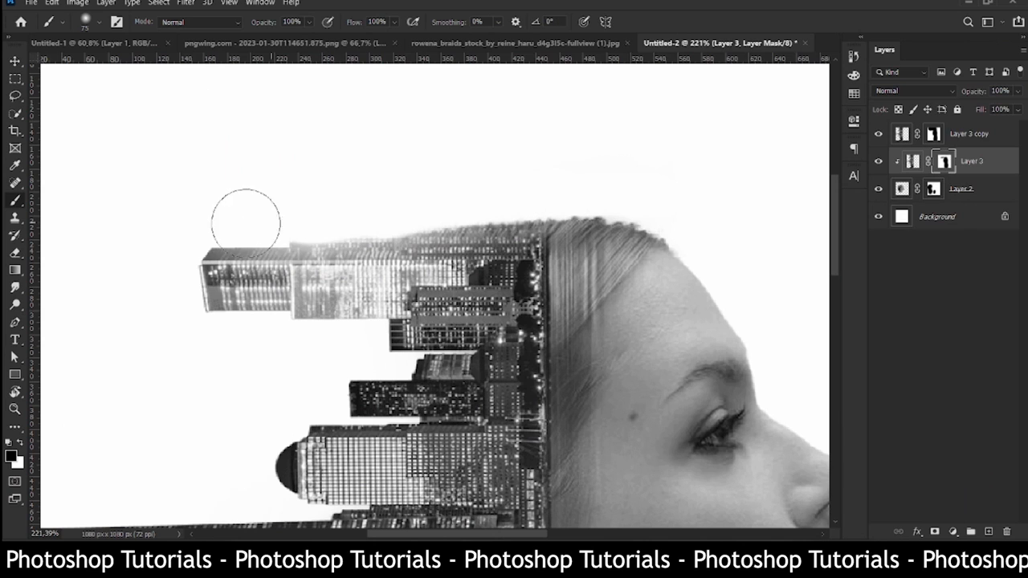
{"action": "left_click", "coordinate": [933, 134]}
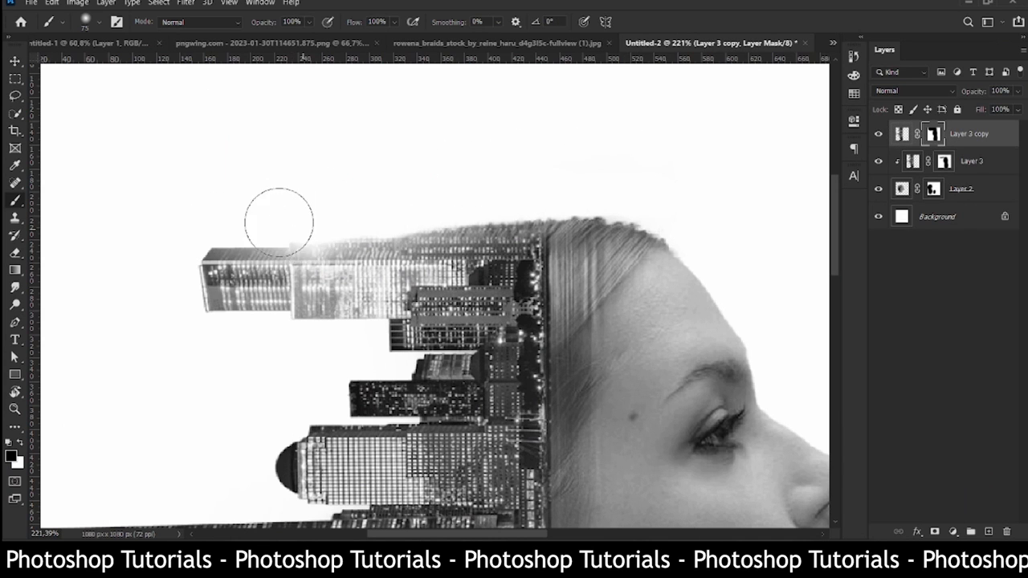
{"action": "left_click_drag", "start_coordinate": [278, 222], "coordinate": [510, 229]}
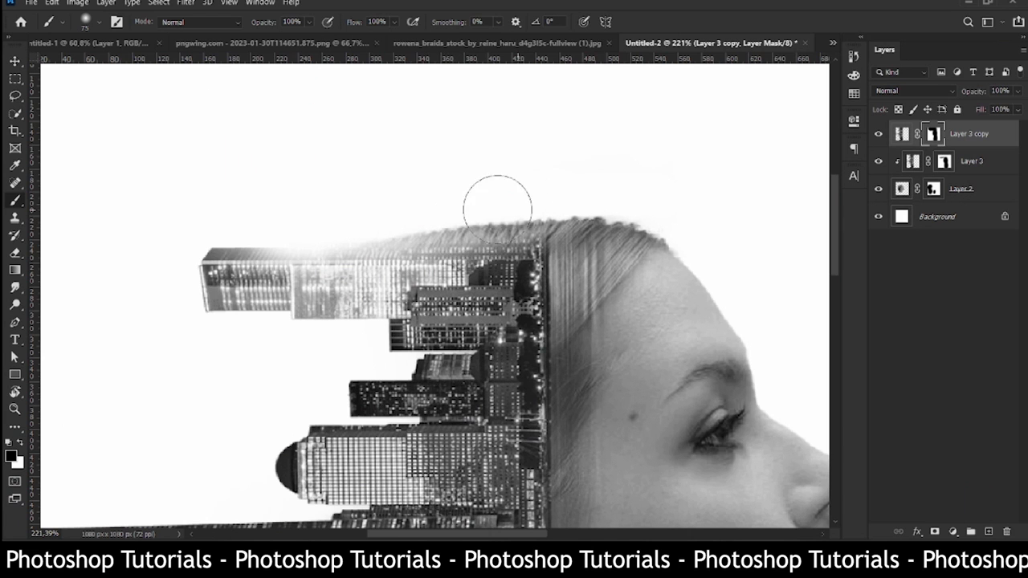
Paint white on the Layer 3 copy mask to restore the uppermost building, and black to hide the skyline fragments just above it.
{"action": "scroll", "coordinate": [497, 209], "scroll_direction": "down", "scroll_amount": 5}
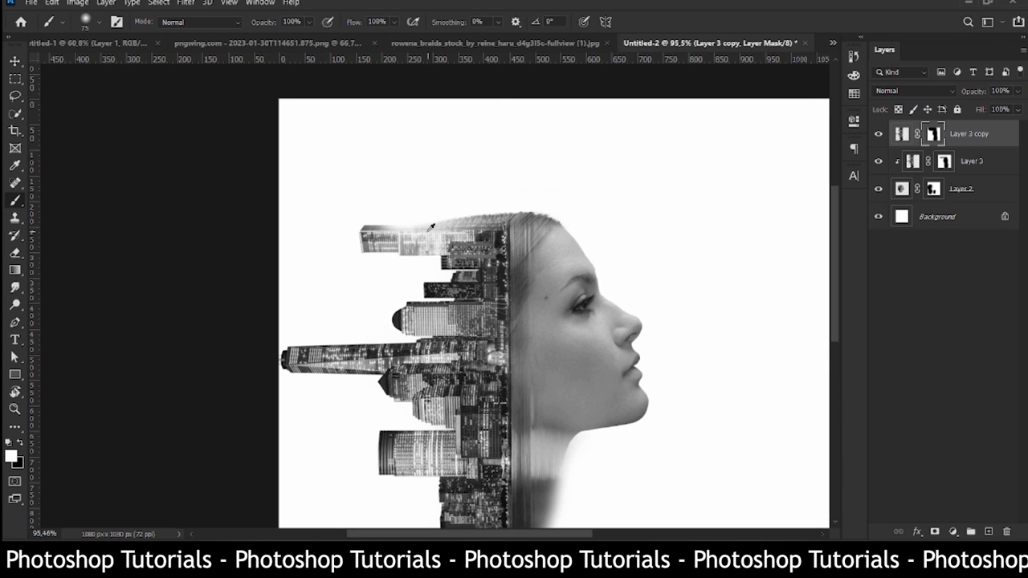
{"action": "scroll", "coordinate": [411, 231], "scroll_direction": "up", "scroll_amount": 5}
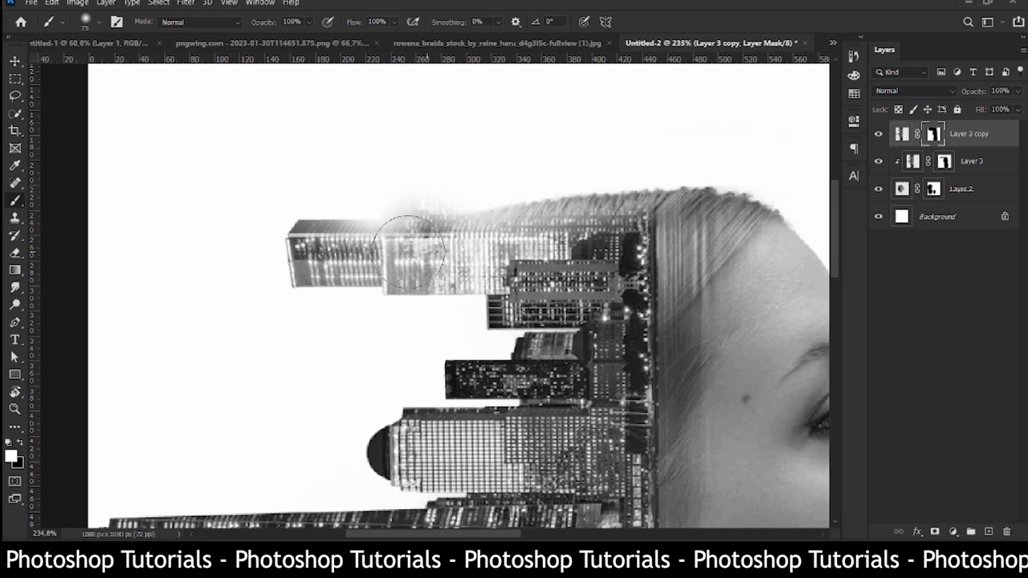
{"action": "mouse_move", "coordinate": [408, 252]}
{"action": "left_mouse_down"}
{"action": "mouse_move", "coordinate": [373, 256]}
{"action": "mouse_move", "coordinate": [381, 260]}
{"action": "left_mouse_up"}
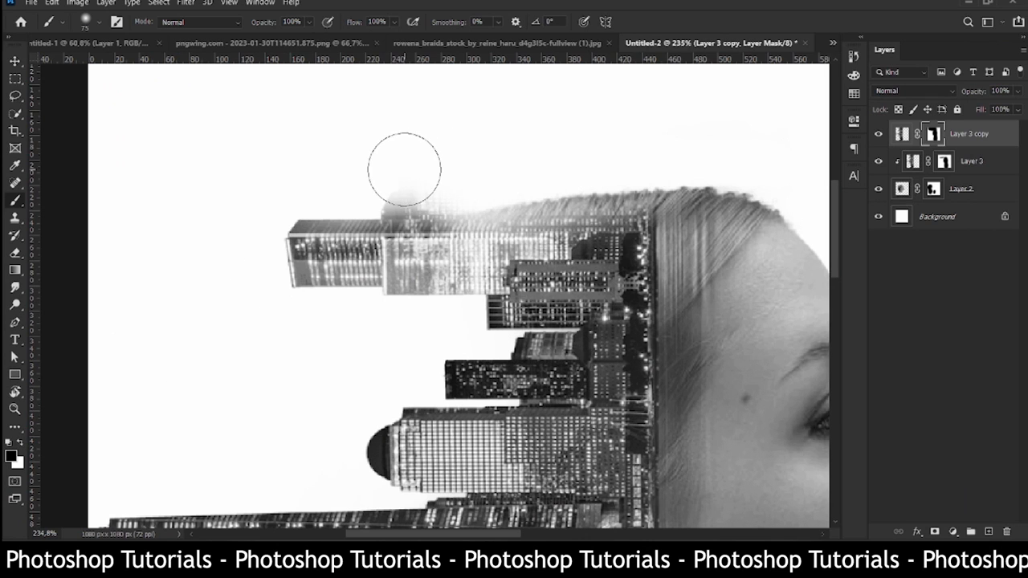
{"action": "left_click_drag", "start_coordinate": [379, 170], "coordinate": [439, 178]}
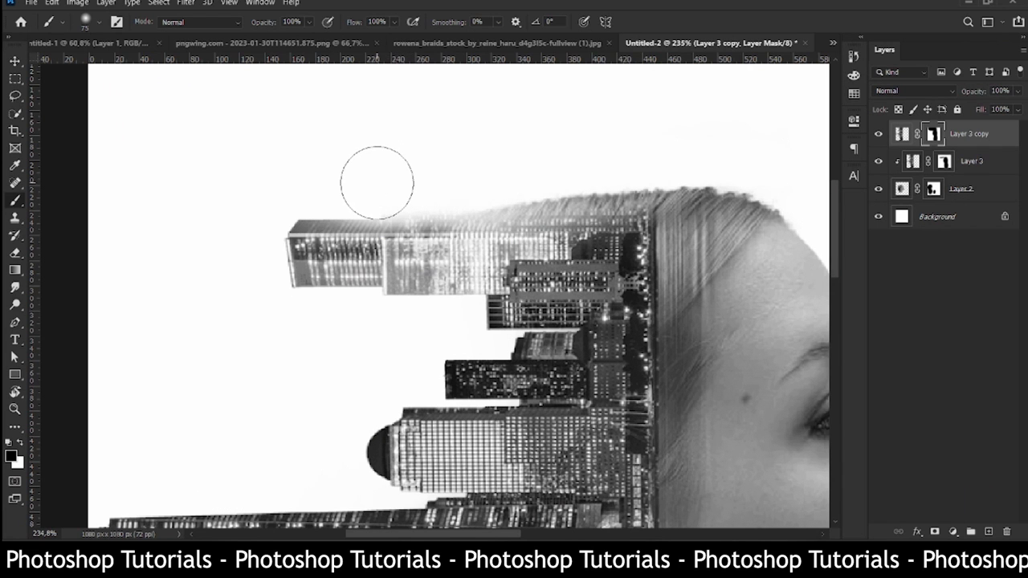
{"action": "scroll", "coordinate": [425, 175], "scroll_direction": "down", "scroll_amount": 6}
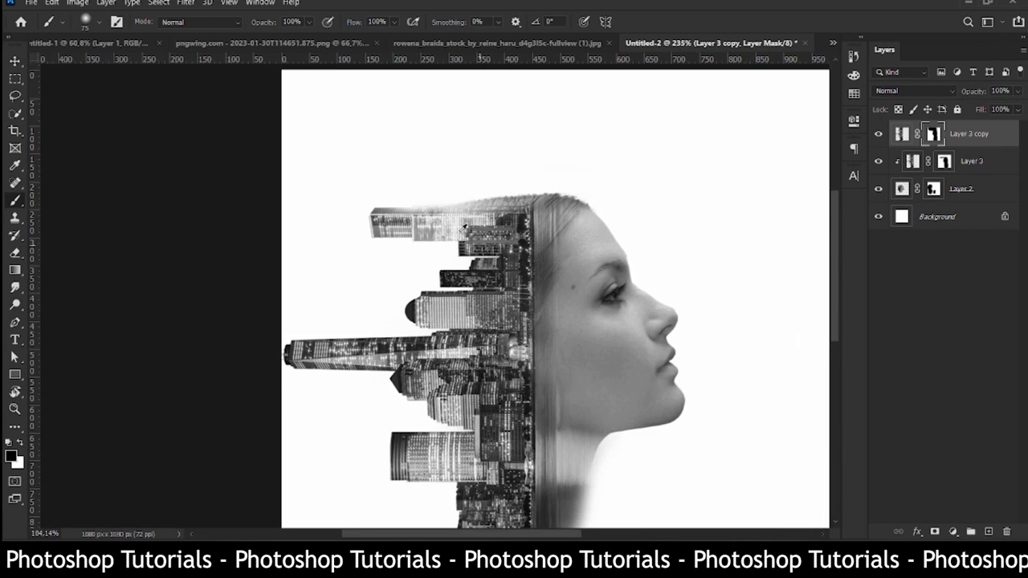
{"action": "scroll", "coordinate": [464, 227], "scroll_direction": "down", "scroll_amount": 4}
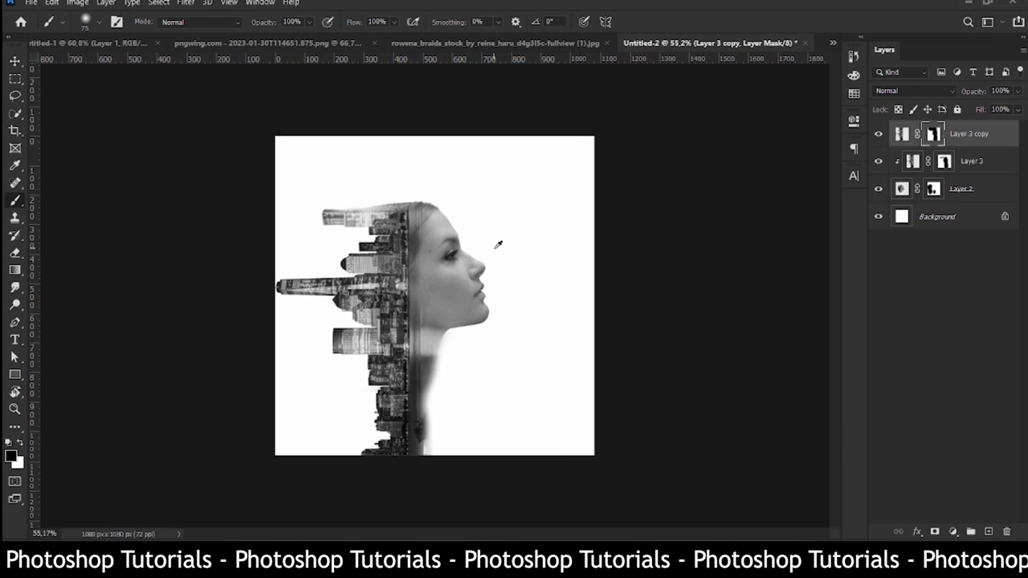
{"action": "scroll", "coordinate": [498, 245], "scroll_direction": "up", "scroll_amount": 2}
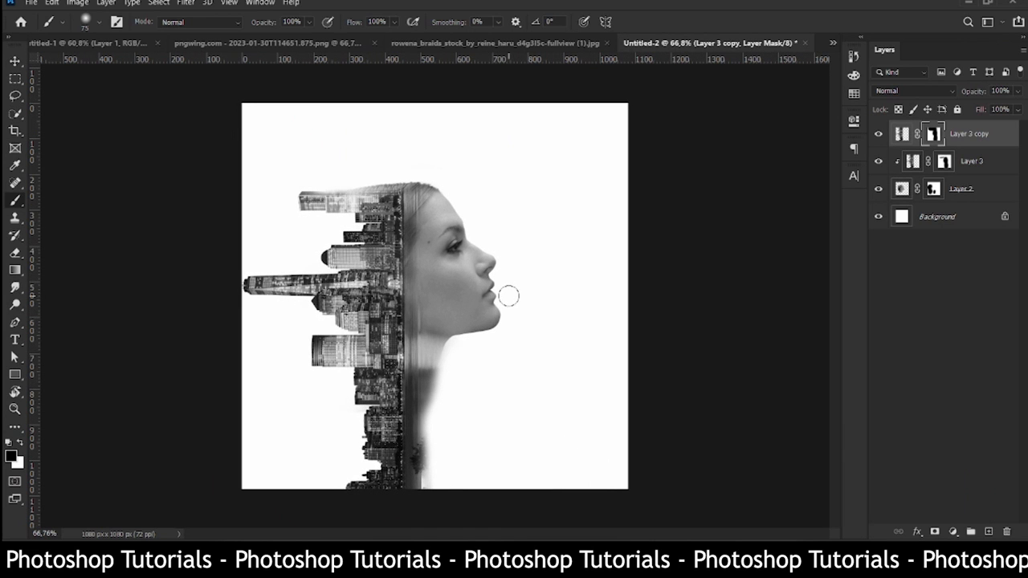
Select Layer 3 copy, Layer 3 and Layer 2 and move them together toward the lower right of the canvas to expose the leftover skyline.
{"action": "key", "text": "v"}
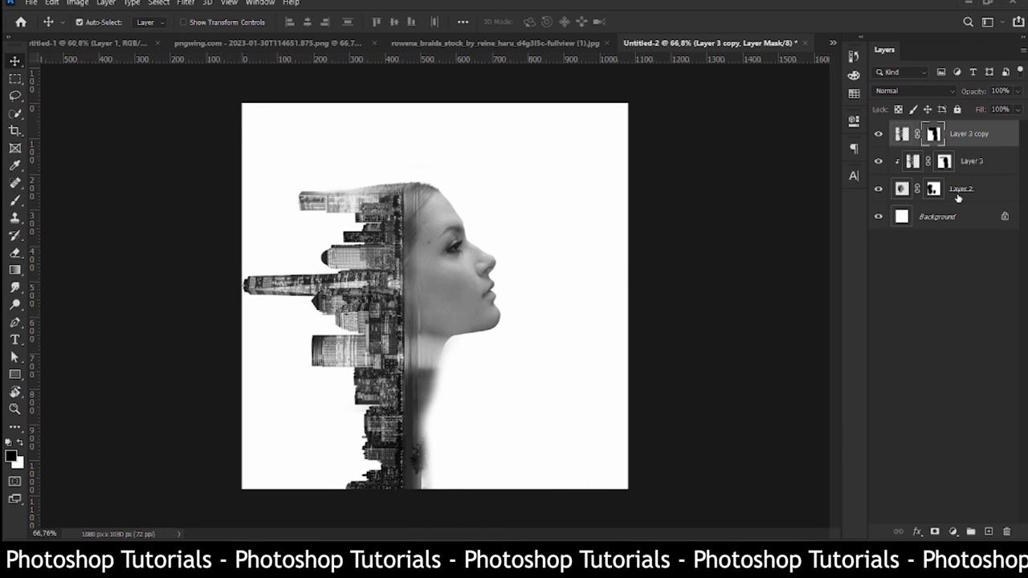
{"action": "left_click", "coordinate": [996, 195], "text": "shift"}
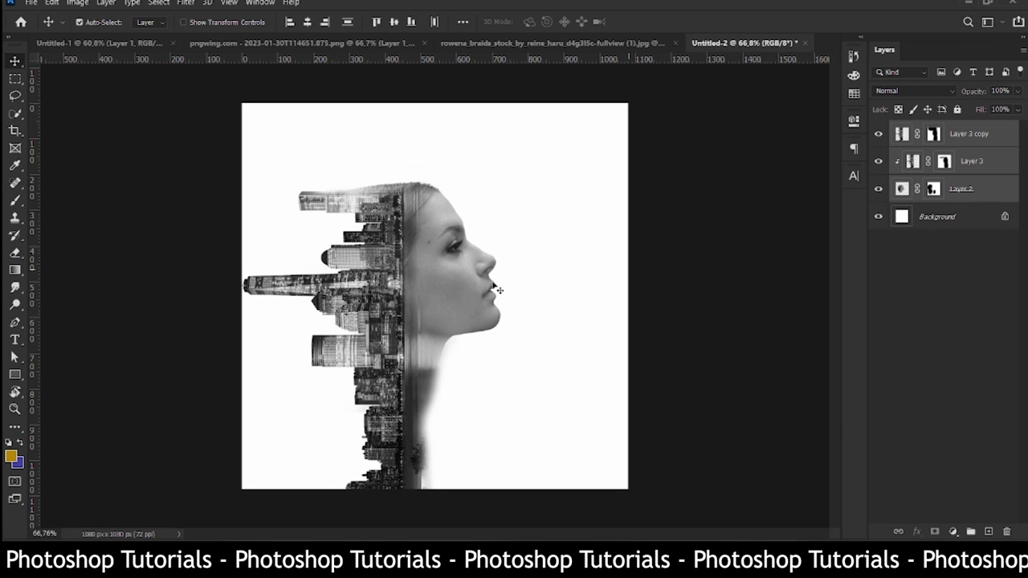
{"action": "left_click_drag", "start_coordinate": [448, 293], "coordinate": [503, 334]}
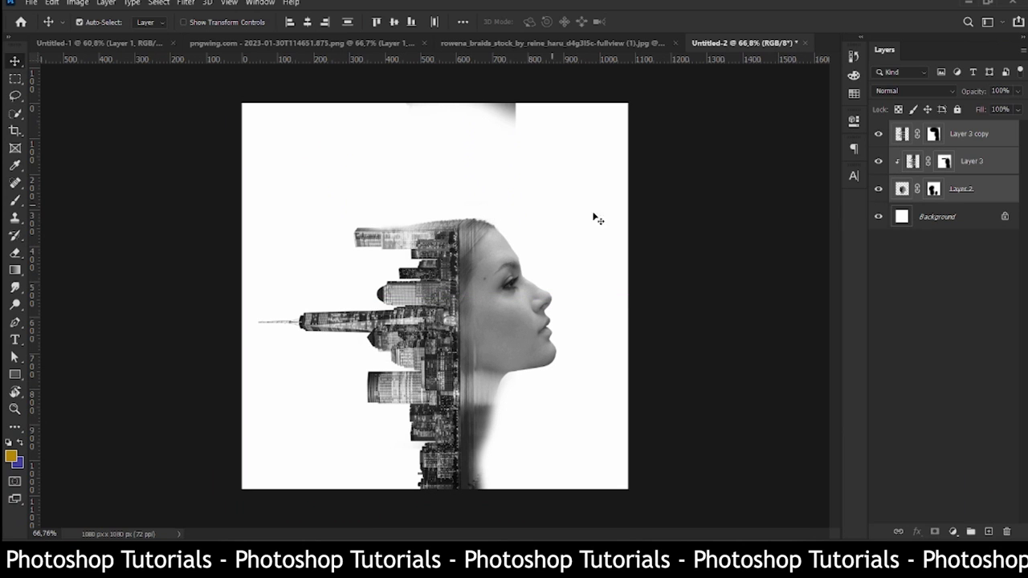
{"action": "left_click_drag", "start_coordinate": [500, 320], "coordinate": [493, 459]}
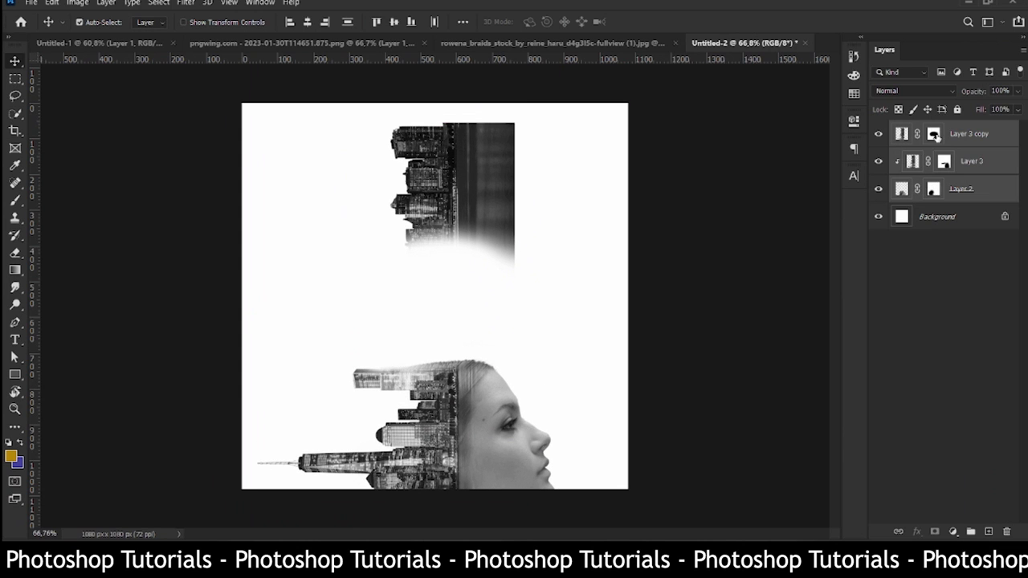
Paint black on the Layer 3 copy mask with a hard 118 px brush to hide the leftover skyline and water above the head.
{"action": "left_click", "coordinate": [935, 136]}
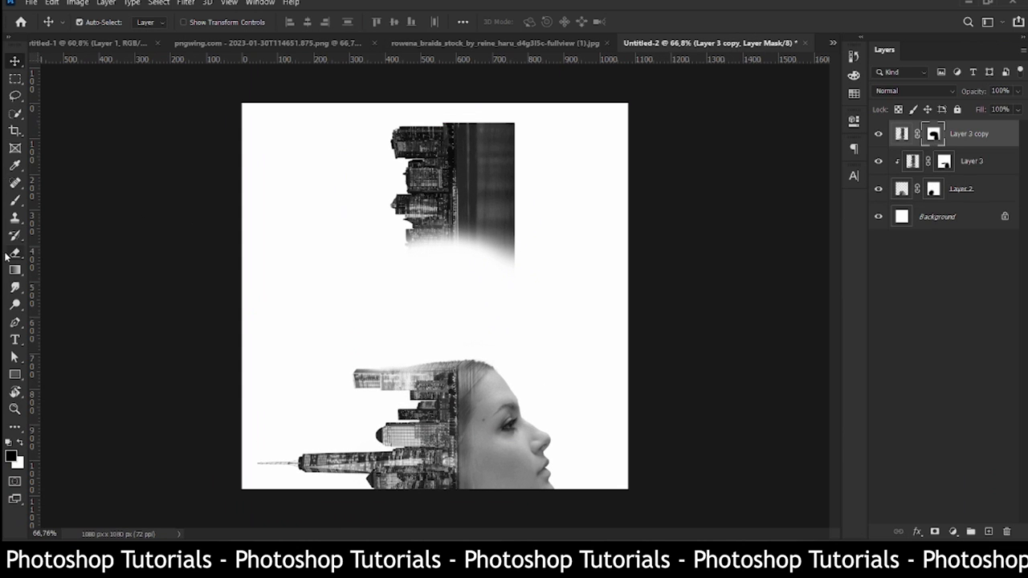
{"action": "left_click", "coordinate": [13, 202]}
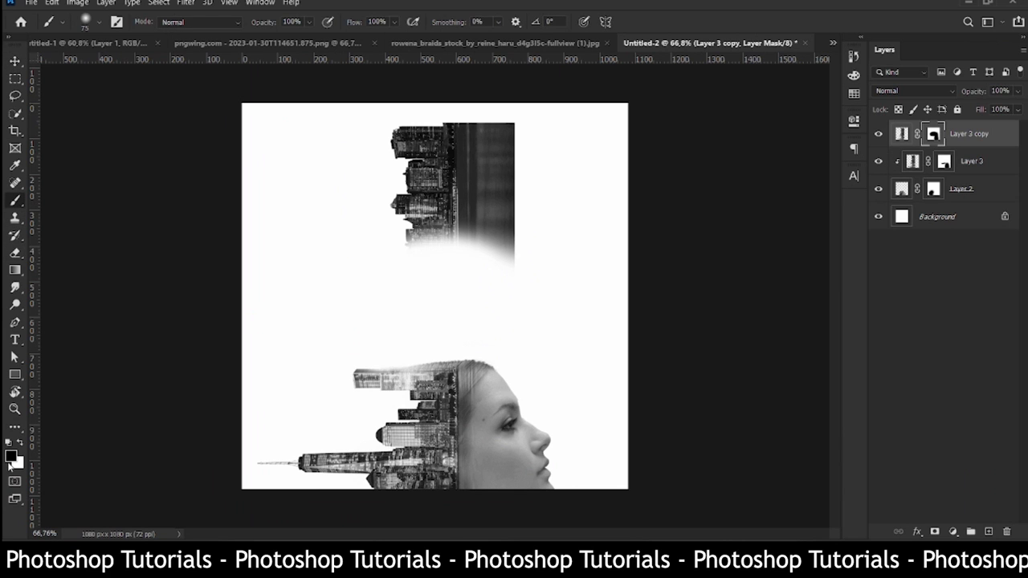
{"action": "left_click_drag", "start_coordinate": [440, 178], "coordinate": [492, 188]}
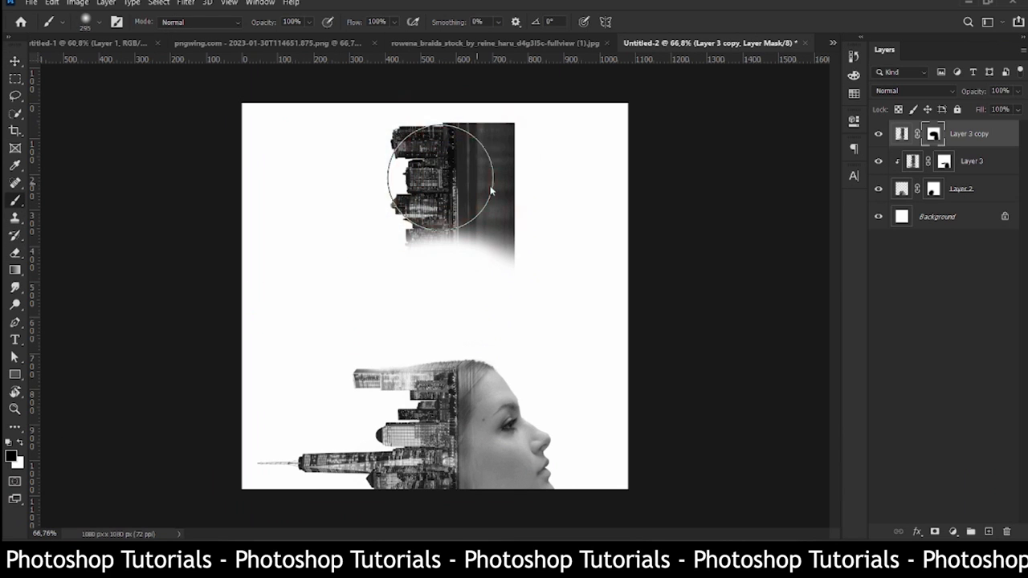
{"action": "right_click", "coordinate": [495, 186]}
{"action": "left_click_drag", "start_coordinate": [560, 251], "coordinate": [701, 248]}
{"action": "mouse_move", "coordinate": [418, 230]}
{"action": "left_mouse_down"}
{"action": "mouse_move", "coordinate": [430, 238]}
{"action": "mouse_move", "coordinate": [408, 163]}
{"action": "mouse_move", "coordinate": [426, 175]}
{"action": "mouse_move", "coordinate": [471, 154]}
{"action": "mouse_move", "coordinate": [496, 161]}
{"action": "left_mouse_up"}
{"action": "left_click", "coordinate": [426, 234]}
{"action": "mouse_move", "coordinate": [503, 219]}
{"action": "left_mouse_down"}
{"action": "mouse_move", "coordinate": [493, 241]}
{"action": "mouse_move", "coordinate": [446, 227]}
{"action": "left_mouse_up"}
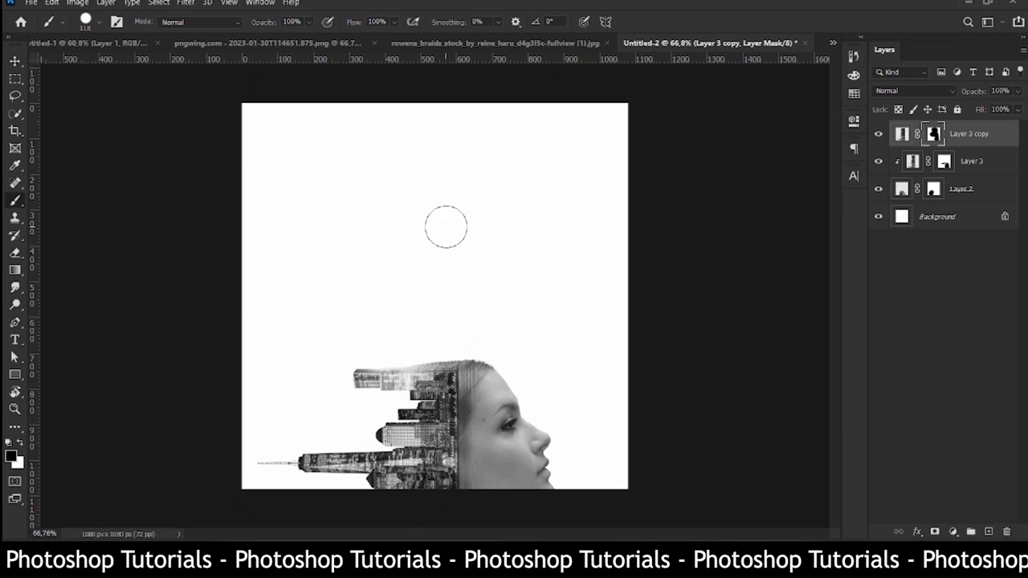
Select Layer 3 copy, Layer 3 and Layer 2 and move them up until the neck reaches the canvas's lower edge.
{"action": "key", "text": "v"}
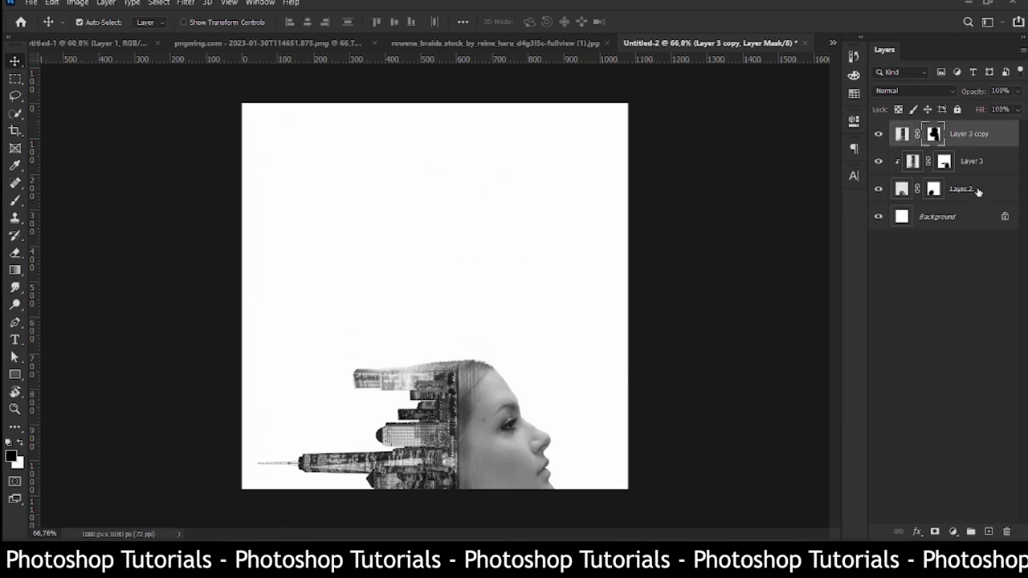
{"action": "left_click", "coordinate": [980, 191], "text": "shift"}
{"action": "left_click_drag", "start_coordinate": [466, 431], "coordinate": [462, 322]}
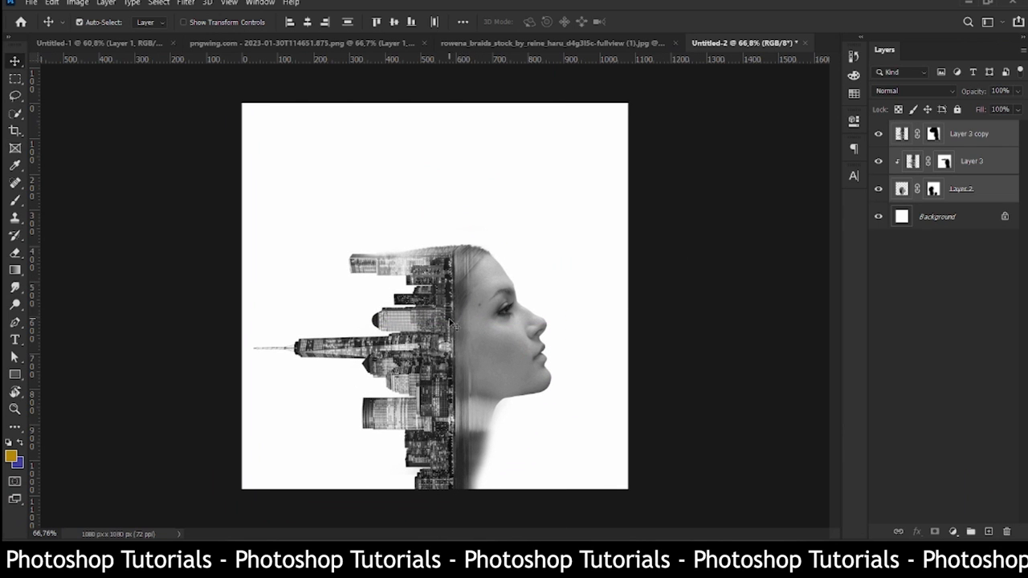
Scale Layer 3 copy, Layer 3 and Layer 2 together to about 123% and move them up, with the spire tip at the canvas's left edge.
{"action": "left_click", "coordinate": [51, 4]}
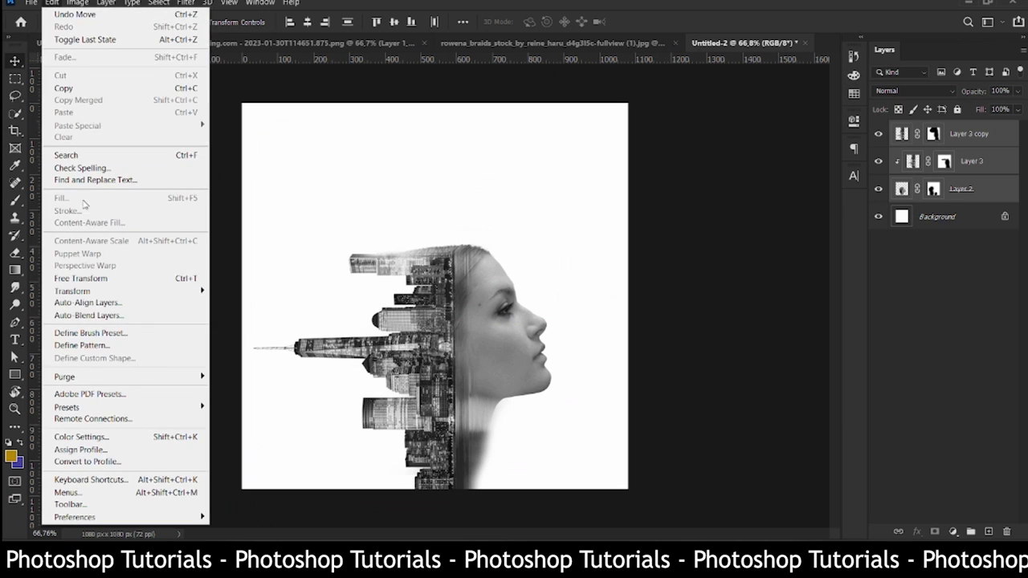
{"action": "mouse_move", "coordinate": [213, 287]}
{"action": "left_click", "coordinate": [240, 302]}
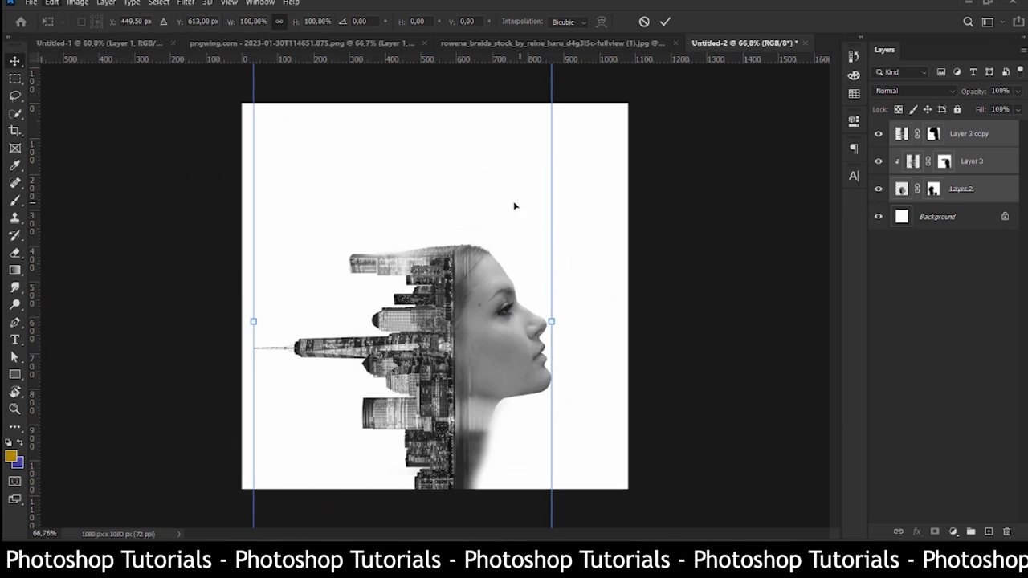
{"action": "scroll", "coordinate": [506, 203], "scroll_direction": "down", "scroll_amount": 5}
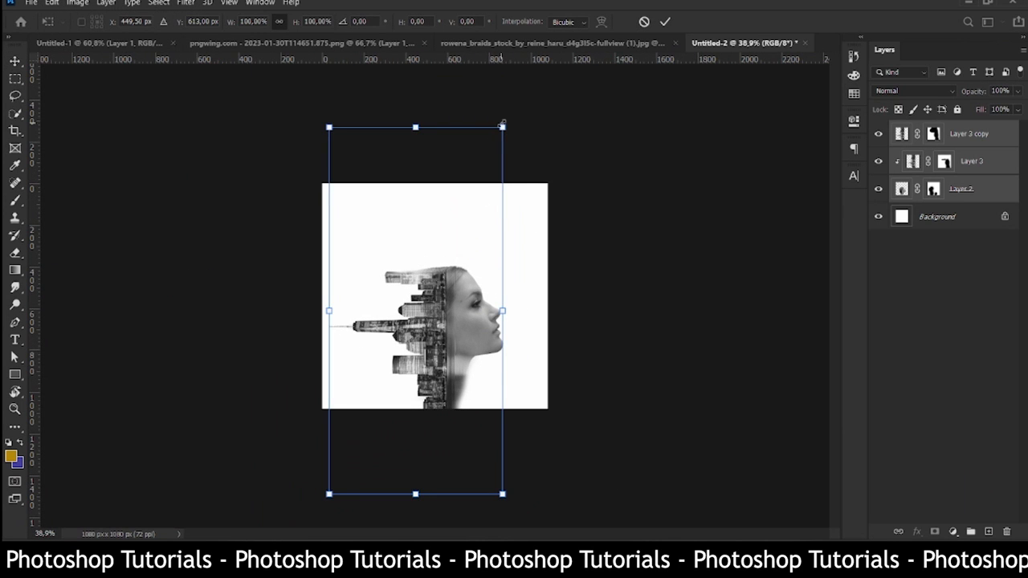
{"action": "left_click_drag", "start_coordinate": [502, 124], "coordinate": [513, 106]}
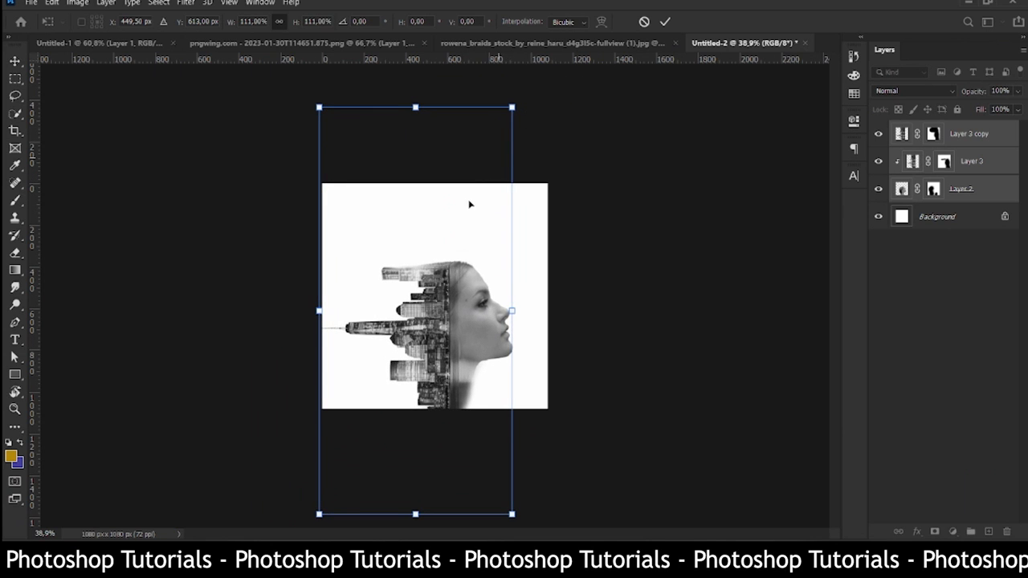
{"action": "left_click_drag", "start_coordinate": [470, 204], "coordinate": [445, 204]}
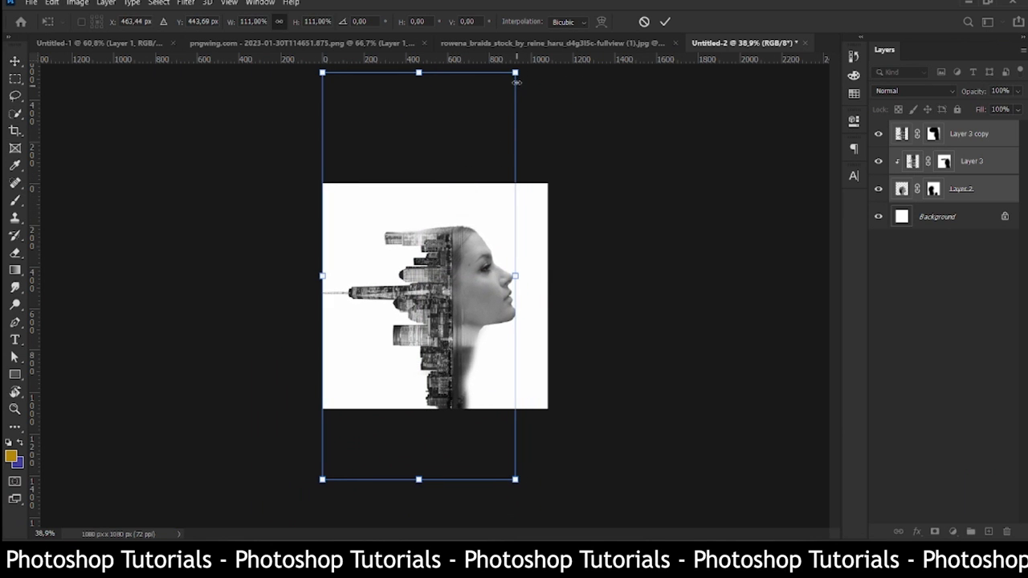
{"action": "left_click_drag", "start_coordinate": [516, 82], "coordinate": [558, 41]}
{"action": "left_click_drag", "start_coordinate": [509, 195], "coordinate": [505, 222]}
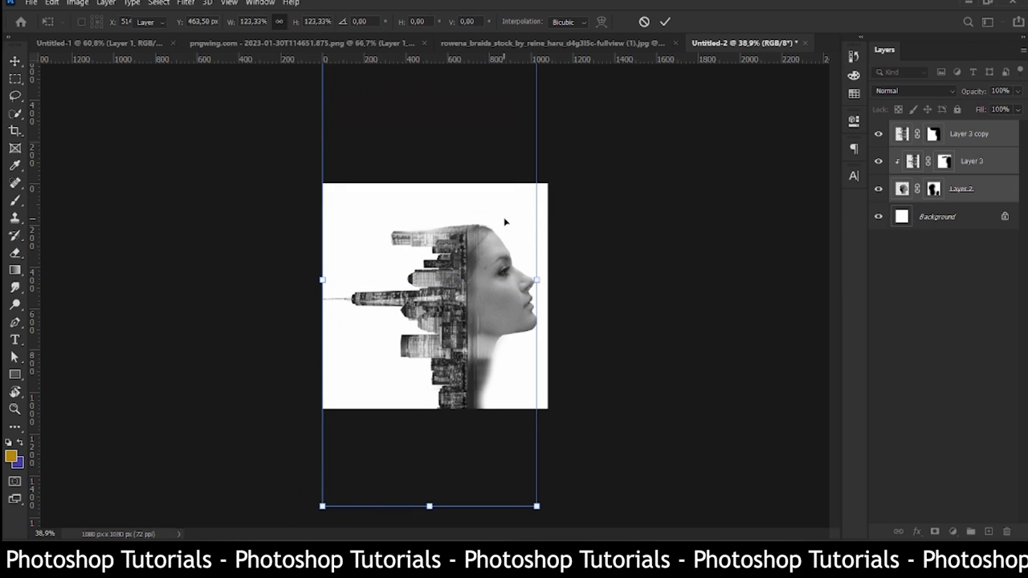
{"action": "key", "text": "Return"}
{"action": "scroll", "coordinate": [462, 275], "scroll_direction": "up", "scroll_amount": 4}
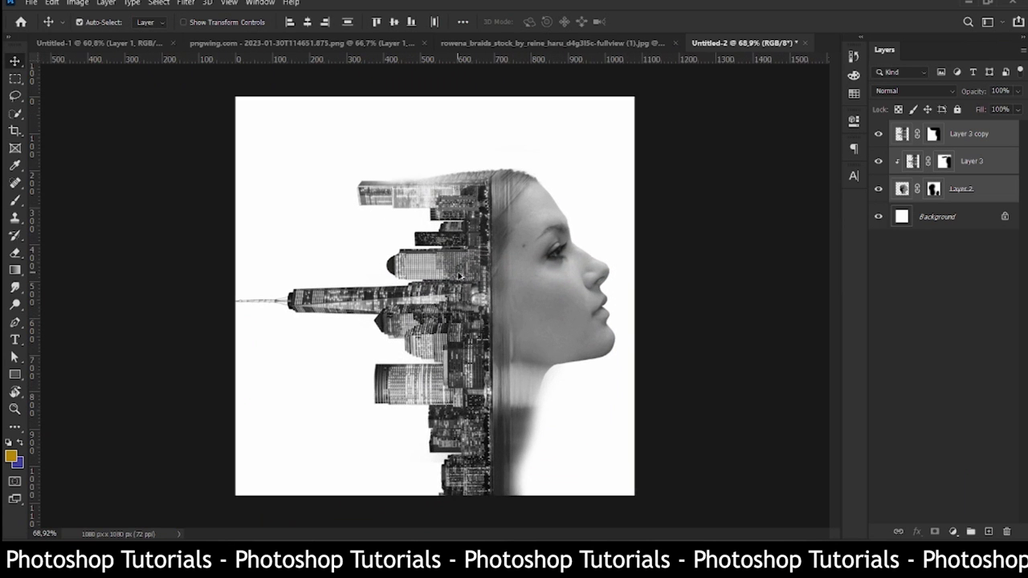